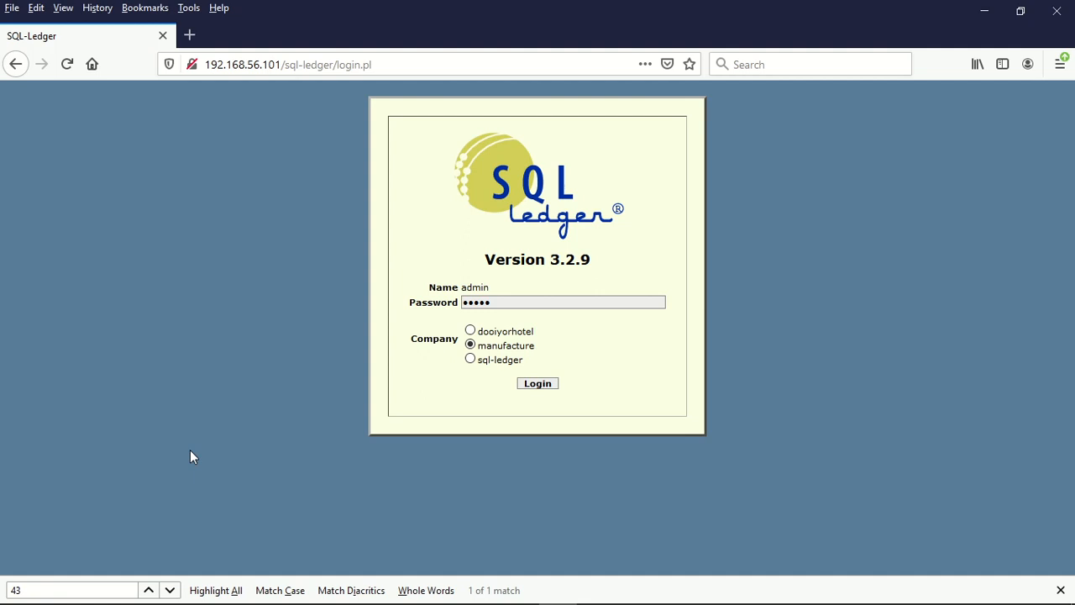
# Step: Log in to the manufacture company and generate the report listing its active parts
pyautogui.click(524, 390)
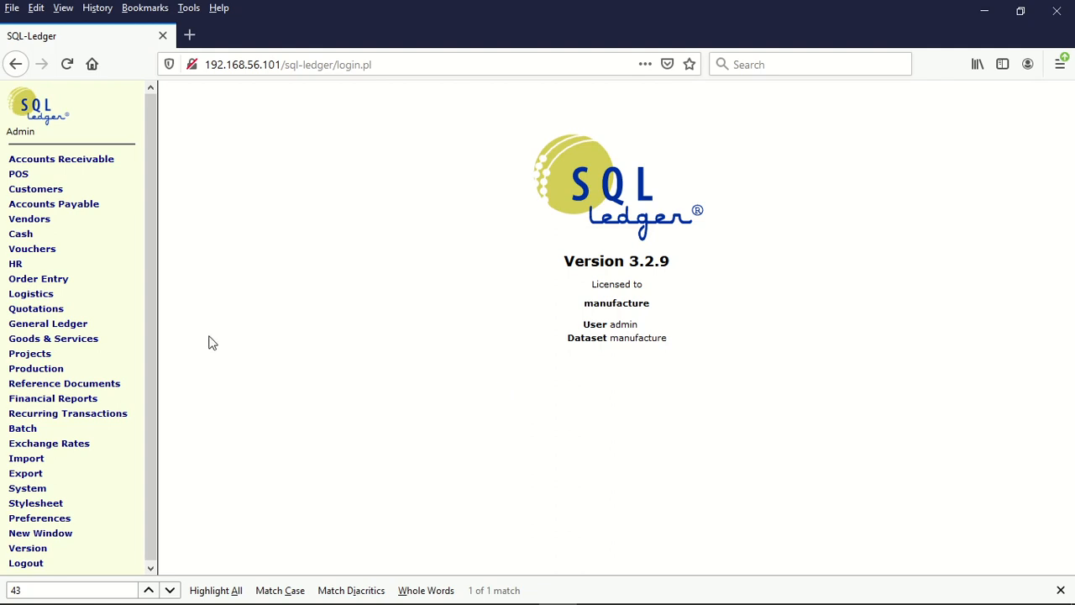
pyautogui.click(98, 340)
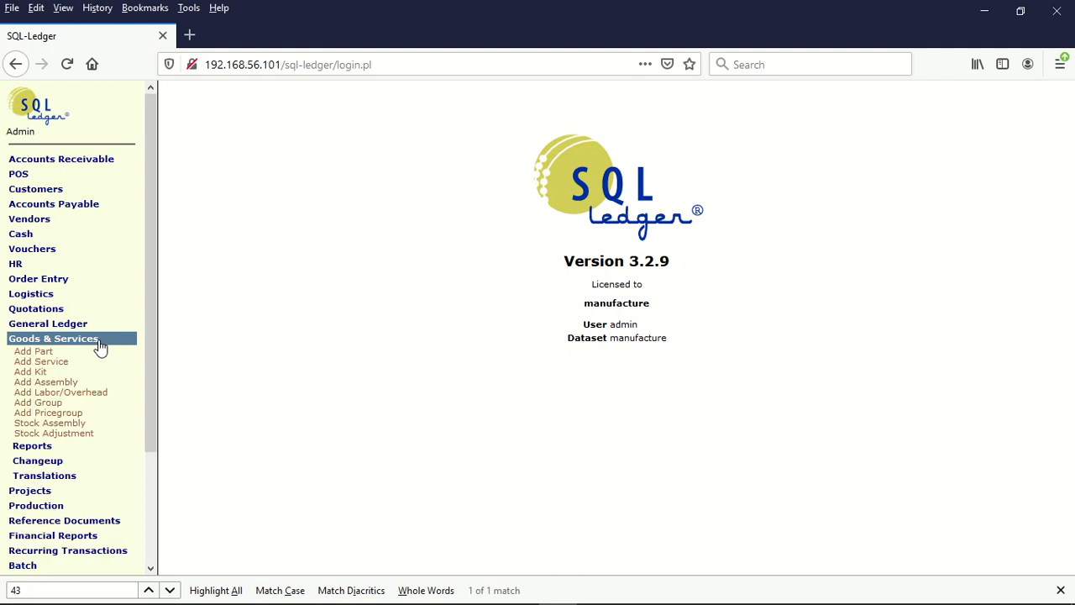
pyautogui.click(35, 446)
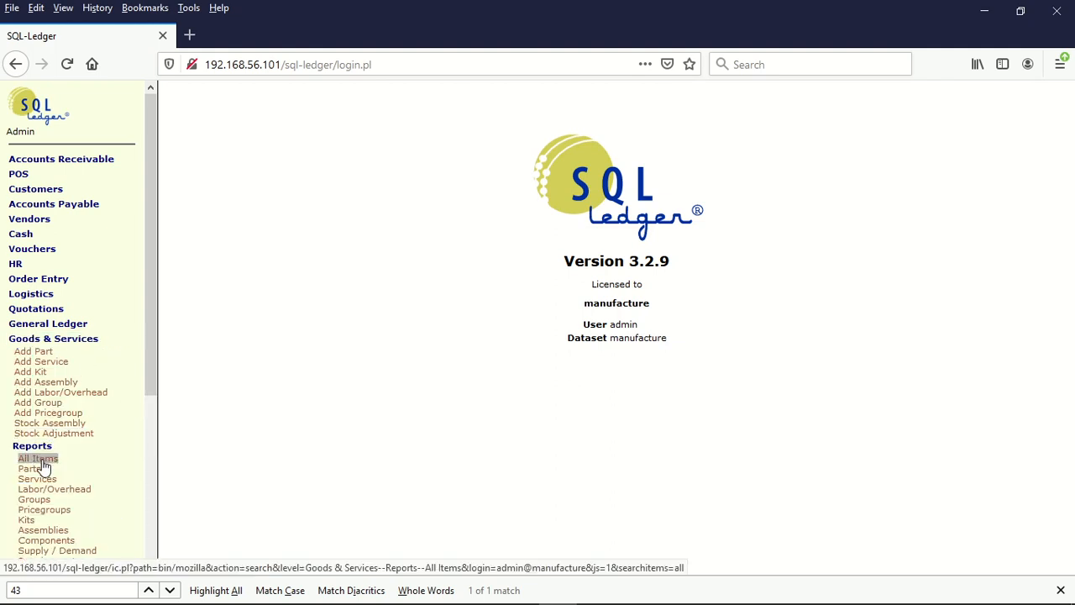
pyautogui.click(35, 468)
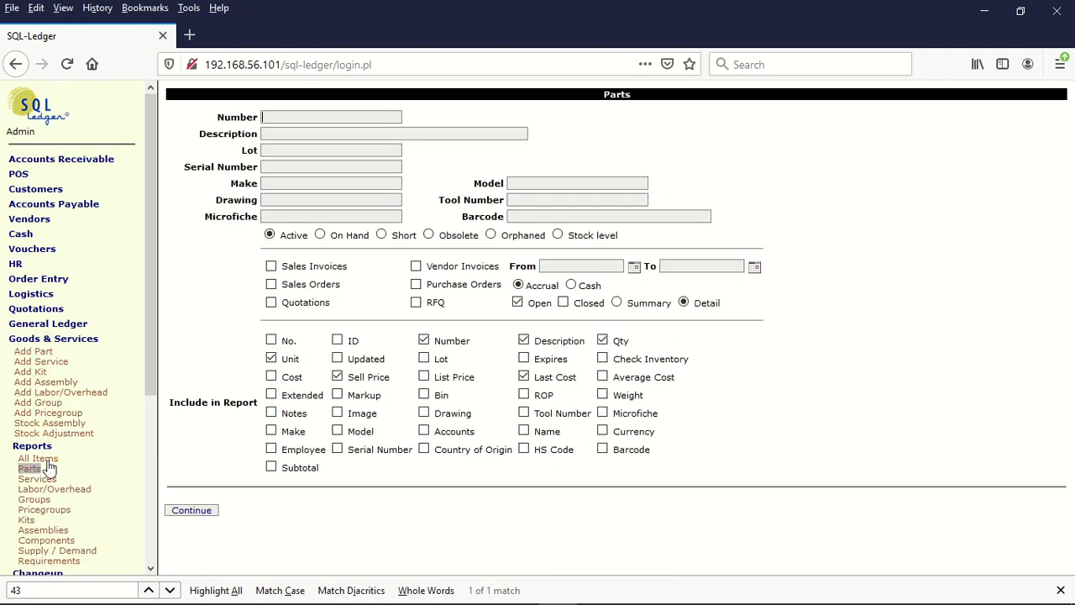
pyautogui.click(192, 510)
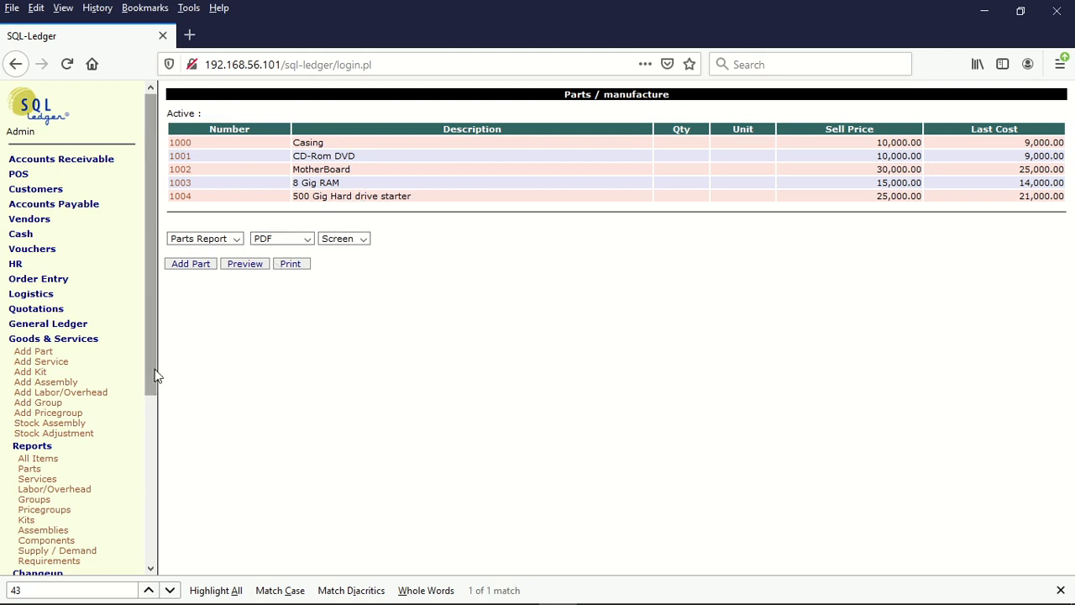
pyautogui.click(91, 345)
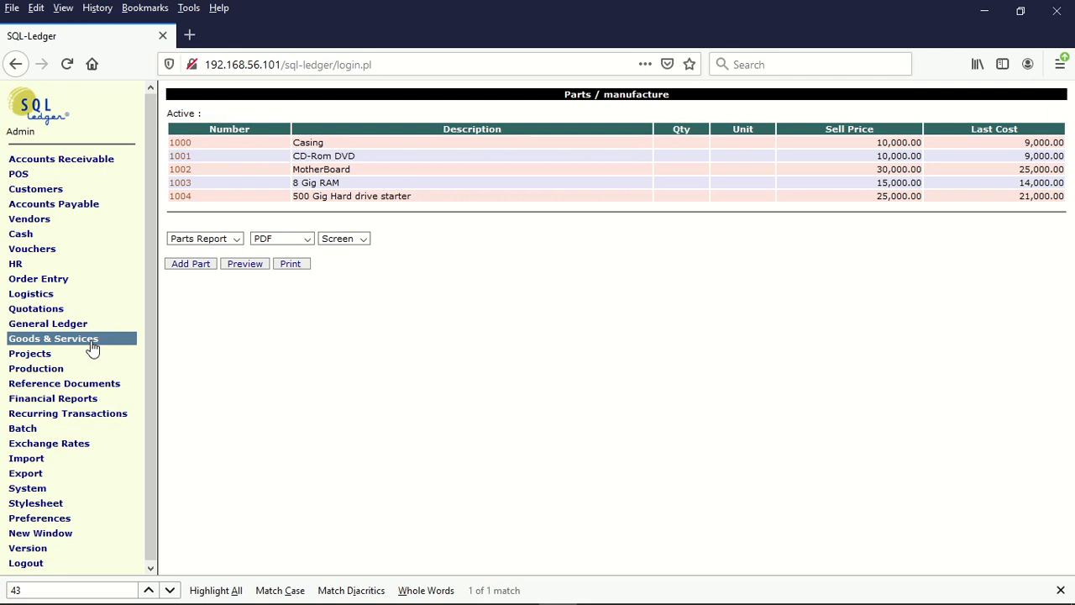
# Step: Open a blank vendor invoice, and resave the system defaults with their existing settings
pyautogui.click(59, 210)
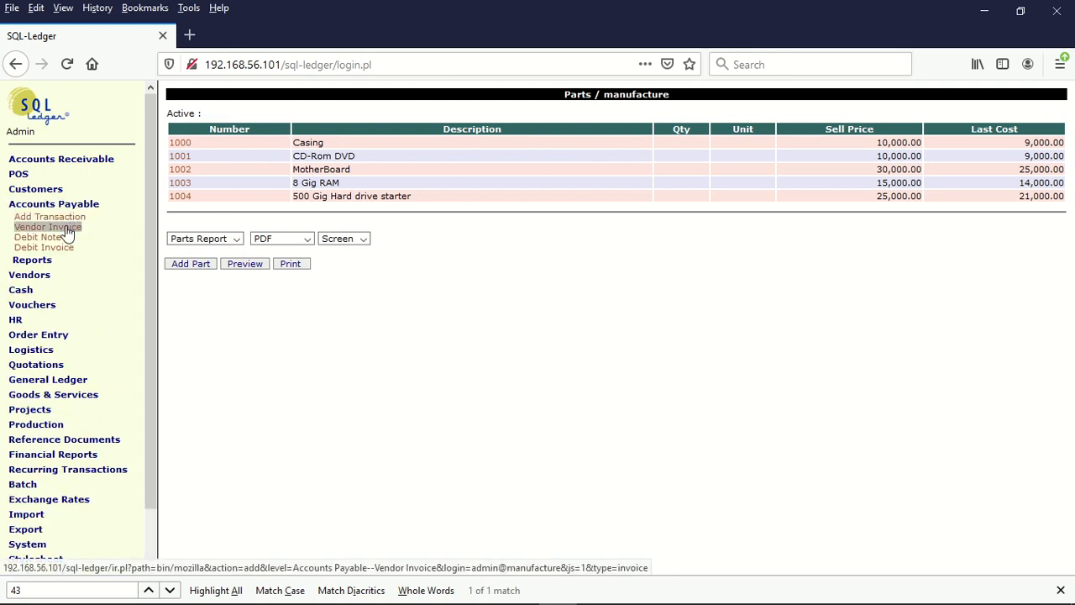
pyautogui.click(67, 230)
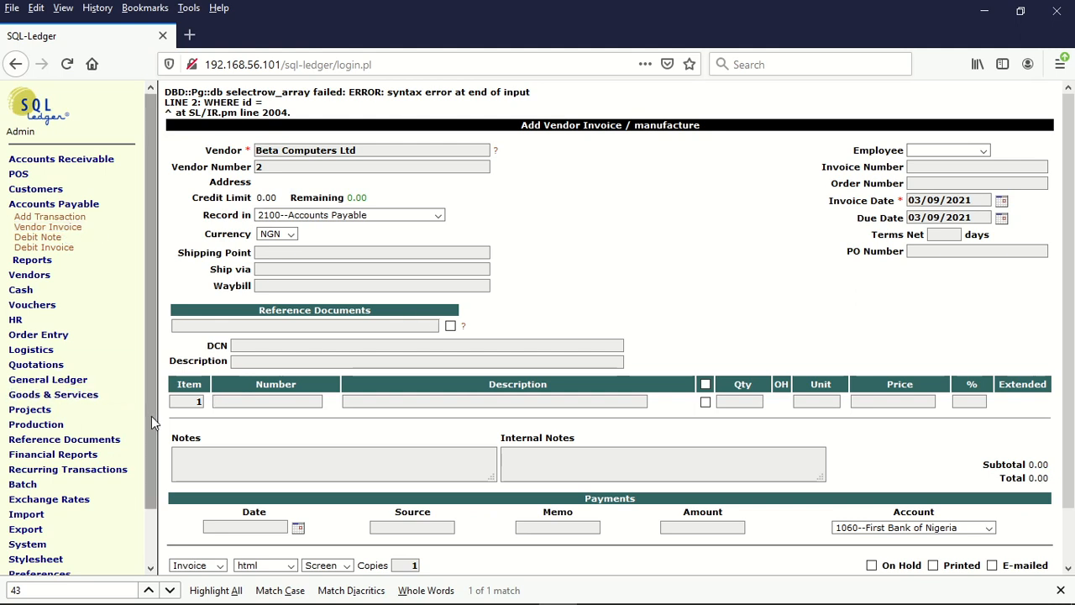
pyautogui.scroll(-2, 151, 416)
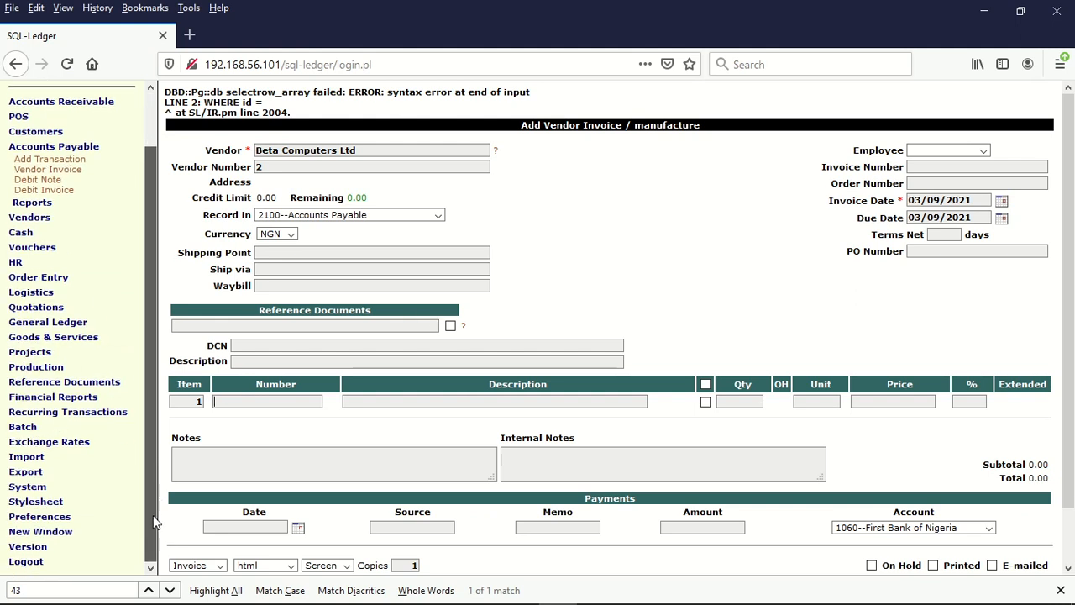
pyautogui.click(40, 488)
pyautogui.click(31, 501)
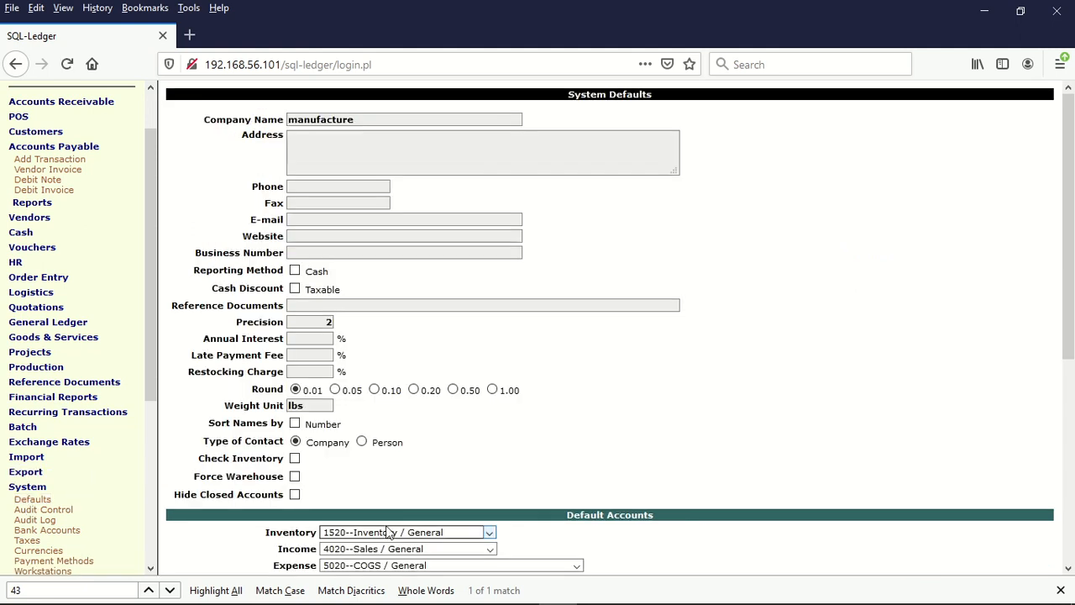
pyautogui.moveTo(1072, 290); pyautogui.dragTo(1073, 493)
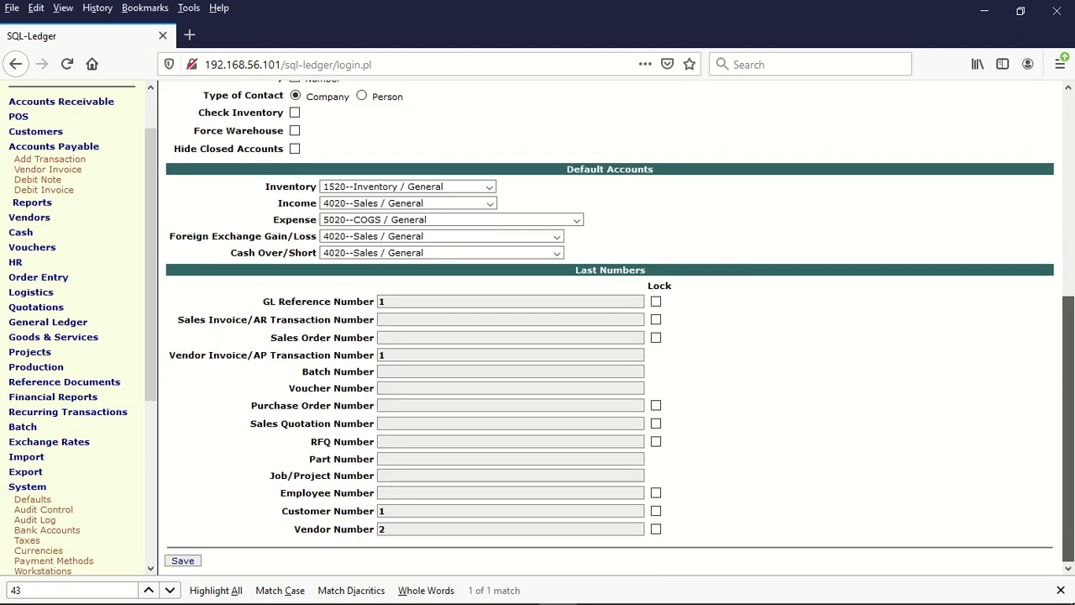
pyautogui.click(183, 561)
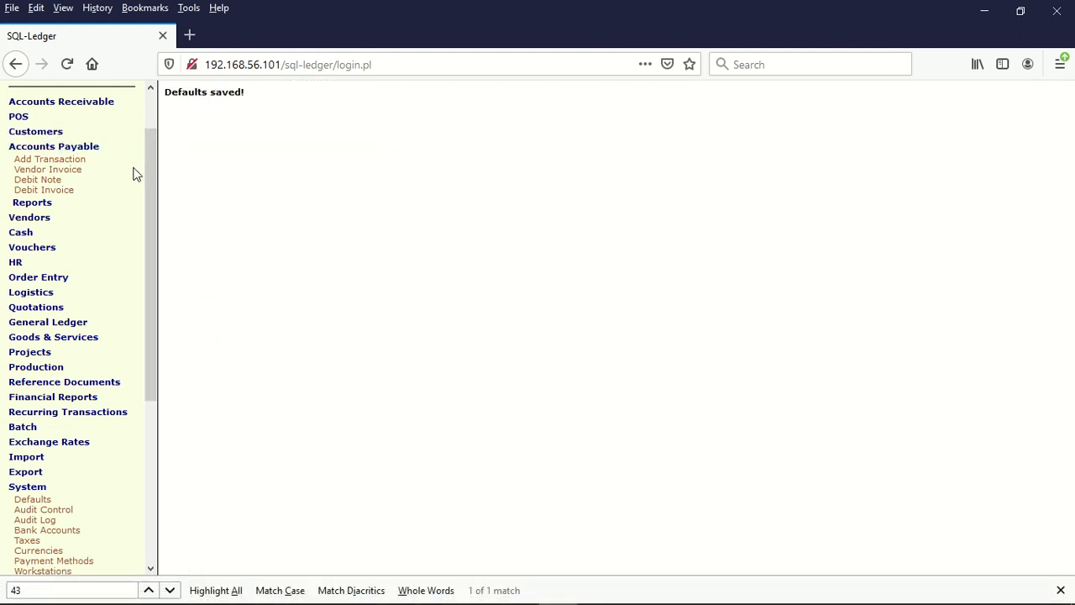
# Step: Start a vendor invoice for Beta Computers Ltd, choosing the employee and describing it as "Purchase of computer parts"
pyautogui.click(50, 170)
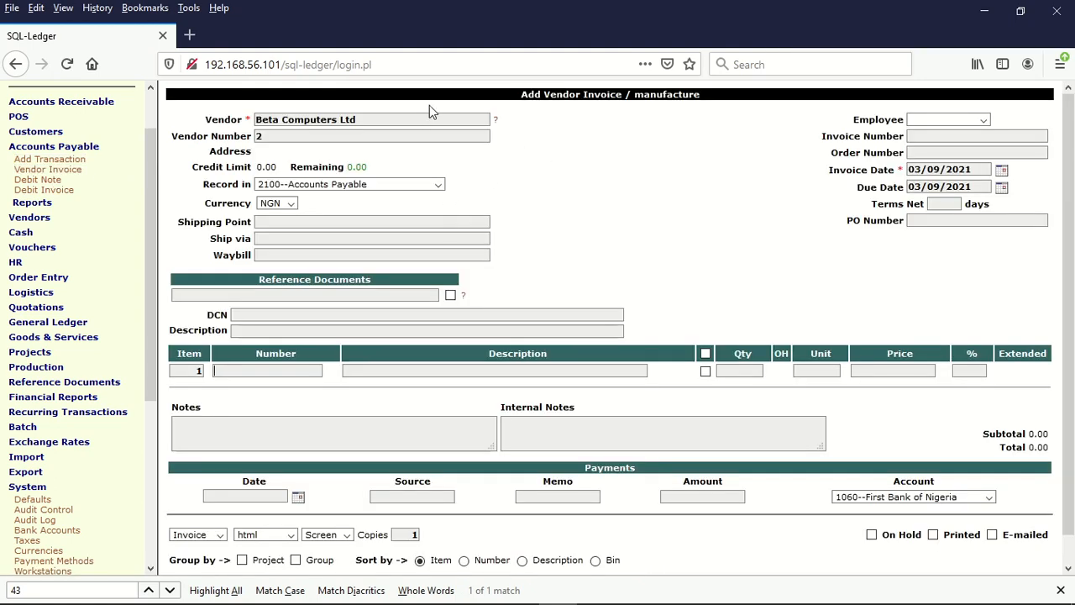
pyautogui.click(988, 118)
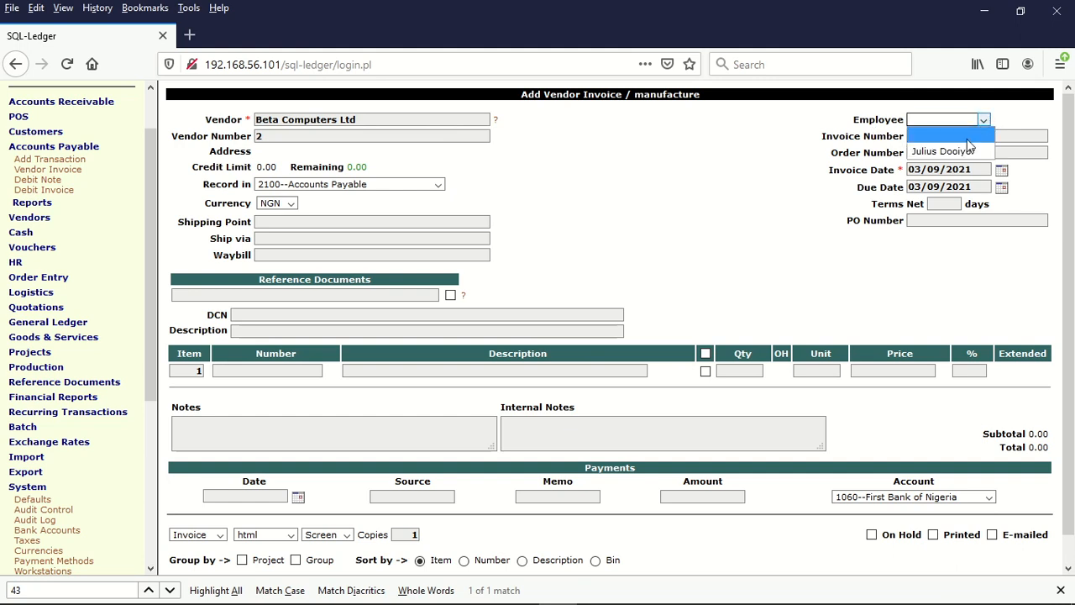
pyautogui.click(962, 151)
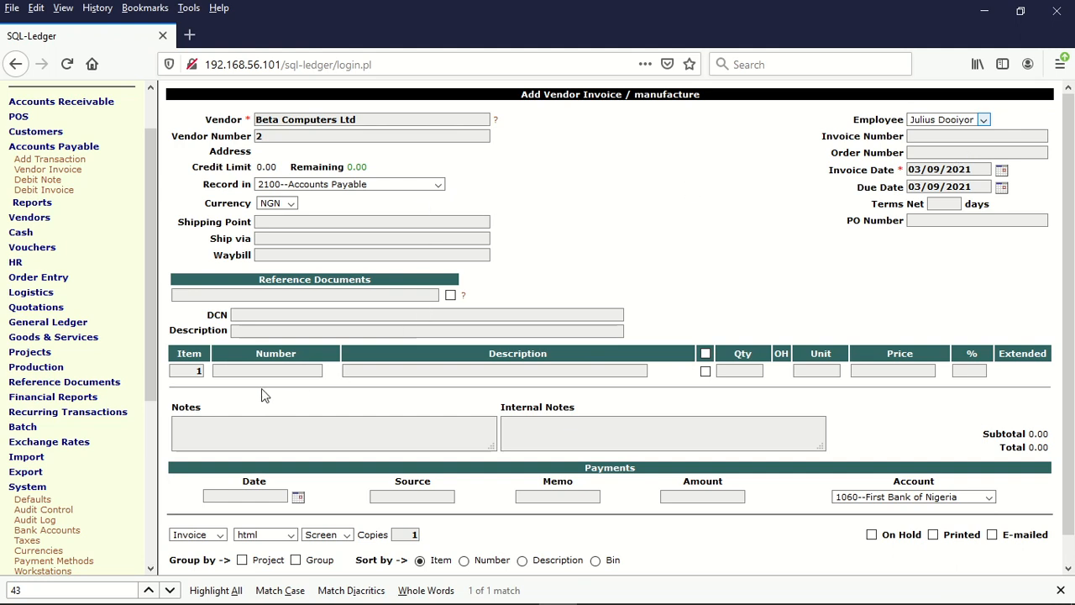
pyautogui.click(241, 330)
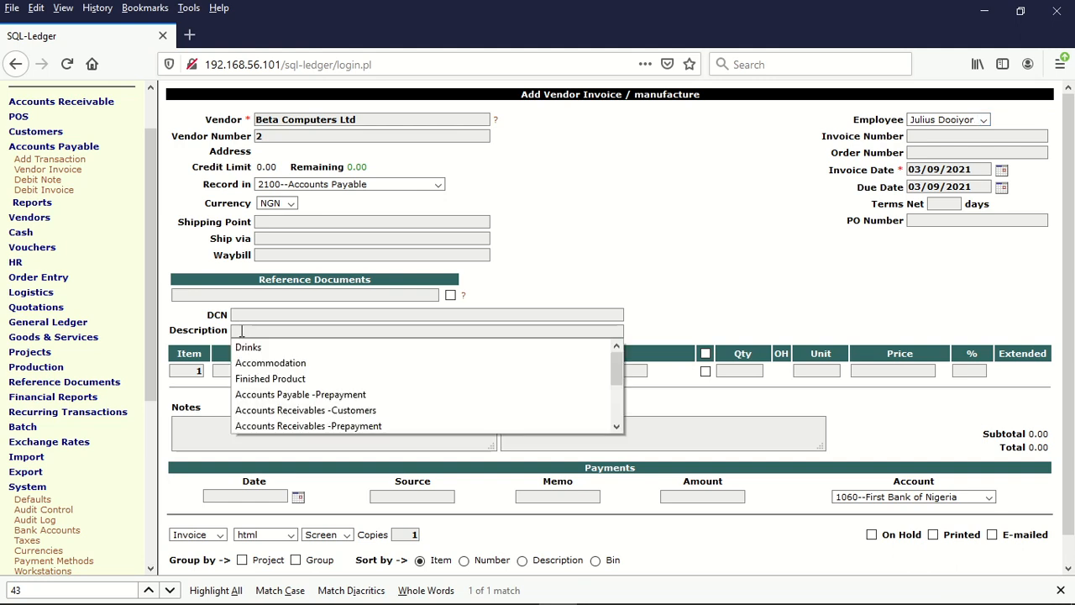
pyautogui.write('Purchase of computer parts')
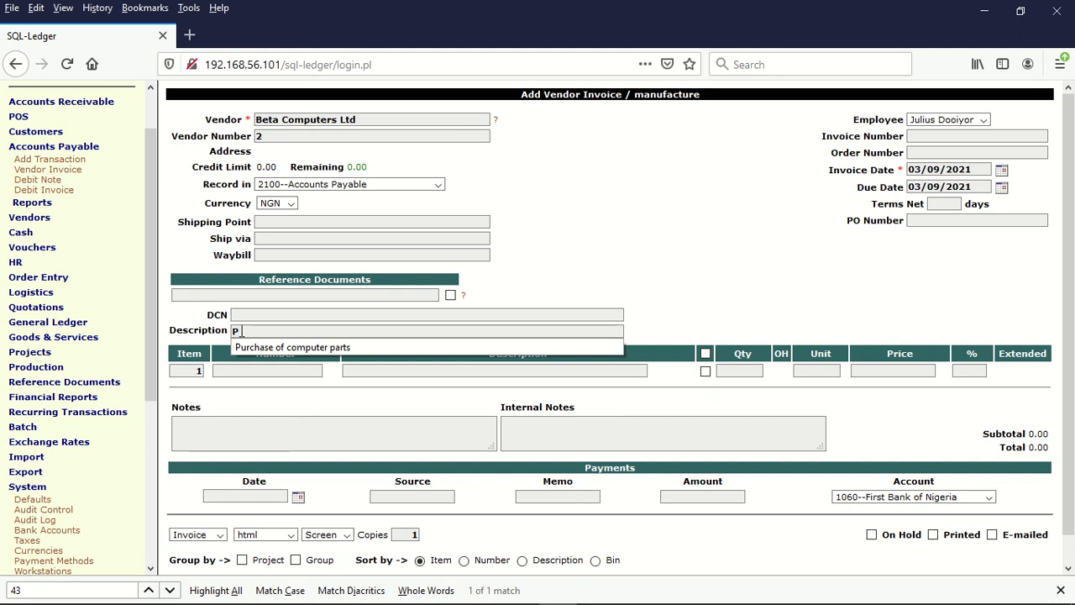
pyautogui.click(286, 351)
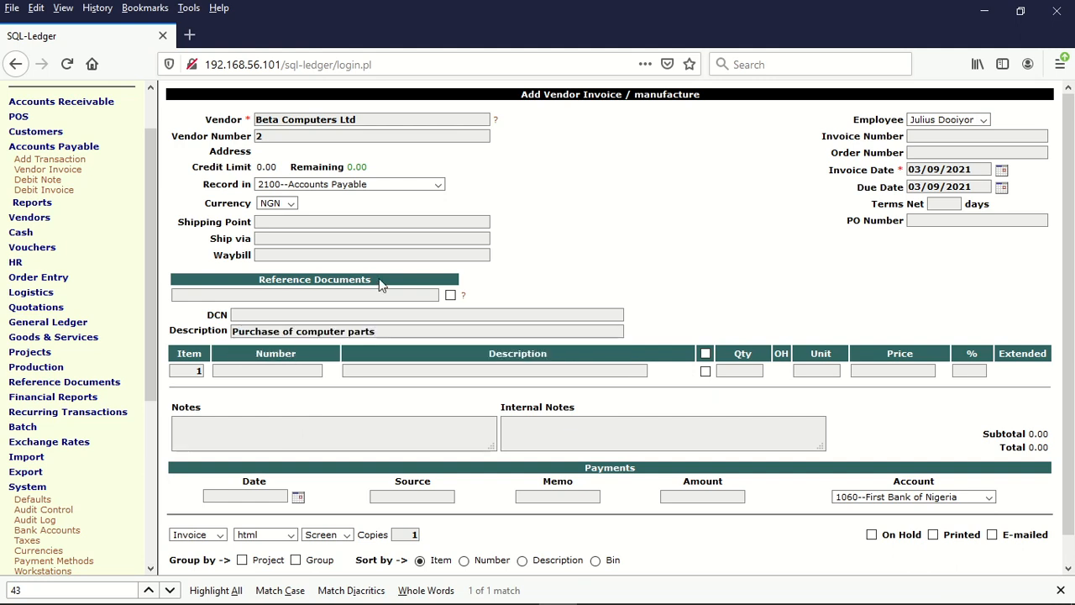
# Step: Add parts 1000 to 1004 to the invoice: Casing, CD-Rom DVD, MotherBoard, 8 Gig RAM and 500 Gig Hard drive starter
pyautogui.click(282, 369)
pyautogui.click(224, 385)
pyautogui.press('Return')
pyautogui.click(177, 121)
pyautogui.click(202, 255)
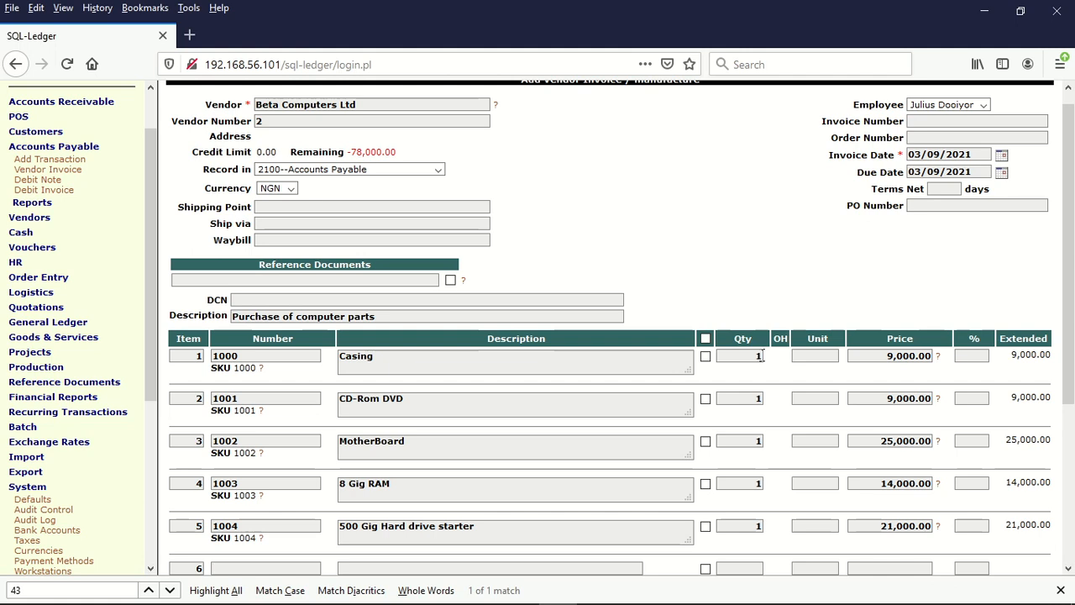
# Step: Set the quantity of Casing, CD-Rom DVD and MotherBoard to 20 each
pyautogui.doubleClick(759, 356)
pyautogui.write('2')
pyautogui.click(767, 372)
pyautogui.doubleClick(755, 398)
pyautogui.write('2')
pyautogui.click(746, 415)
pyautogui.doubleClick(754, 440)
pyautogui.write('2')
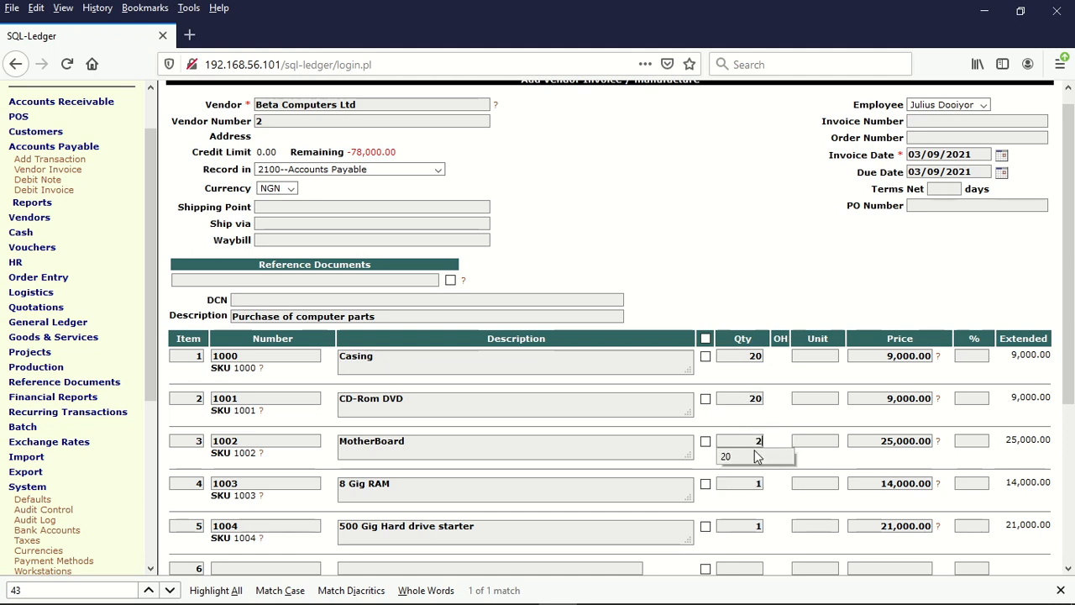
pyautogui.click(739, 457)
# Step: Set the quantities to 40 for 8 Gig RAM and 20 for 500 Gig Hard drive starter, and update the invoice
pyautogui.doubleClick(745, 482)
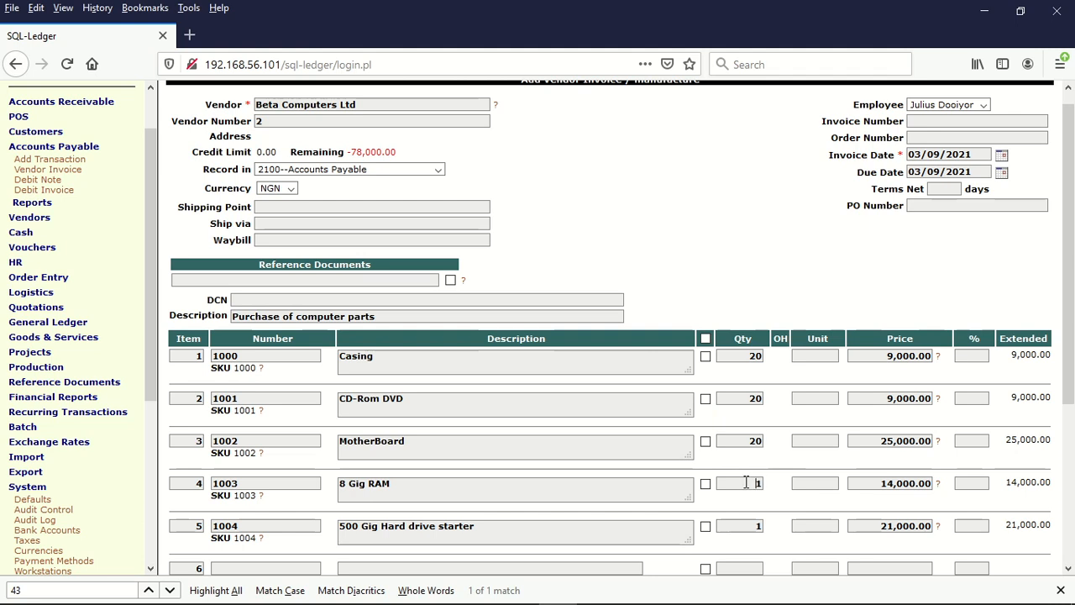
pyautogui.write('2')
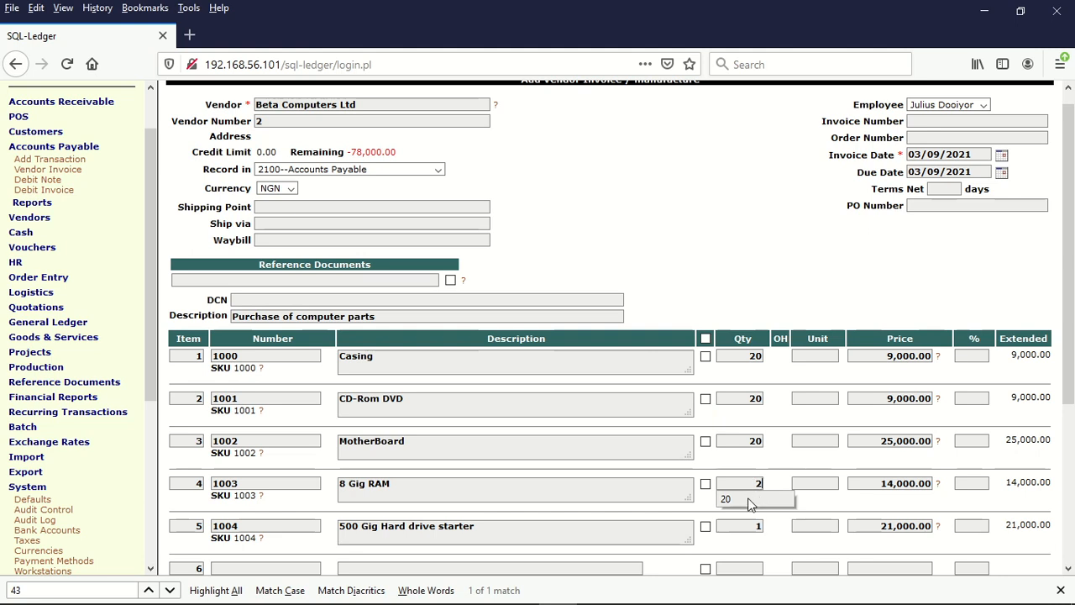
pyautogui.press('BackSpace')
pyautogui.write('40')
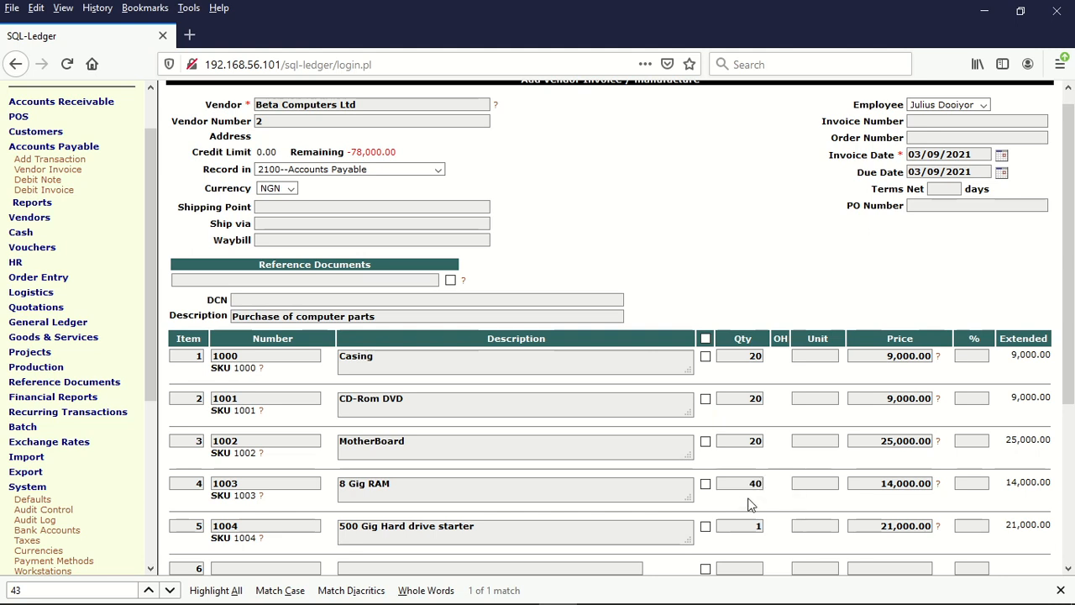
pyautogui.doubleClick(741, 527)
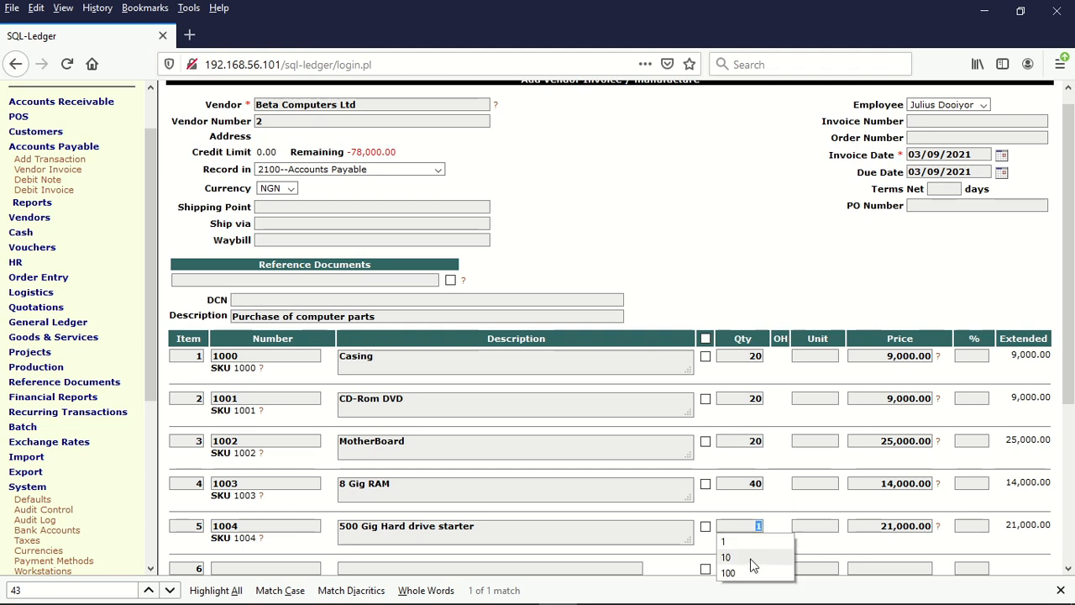
pyautogui.write('3')
pyautogui.press('BackSpace')
pyautogui.write('2')
pyautogui.click(745, 541)
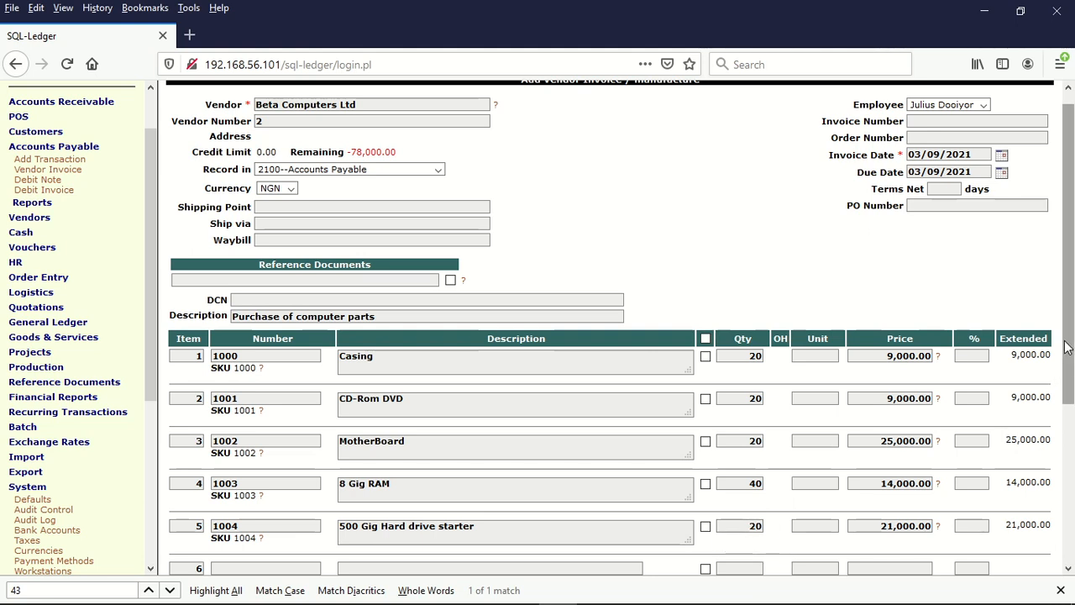
pyautogui.scroll(-5, 1064, 347)
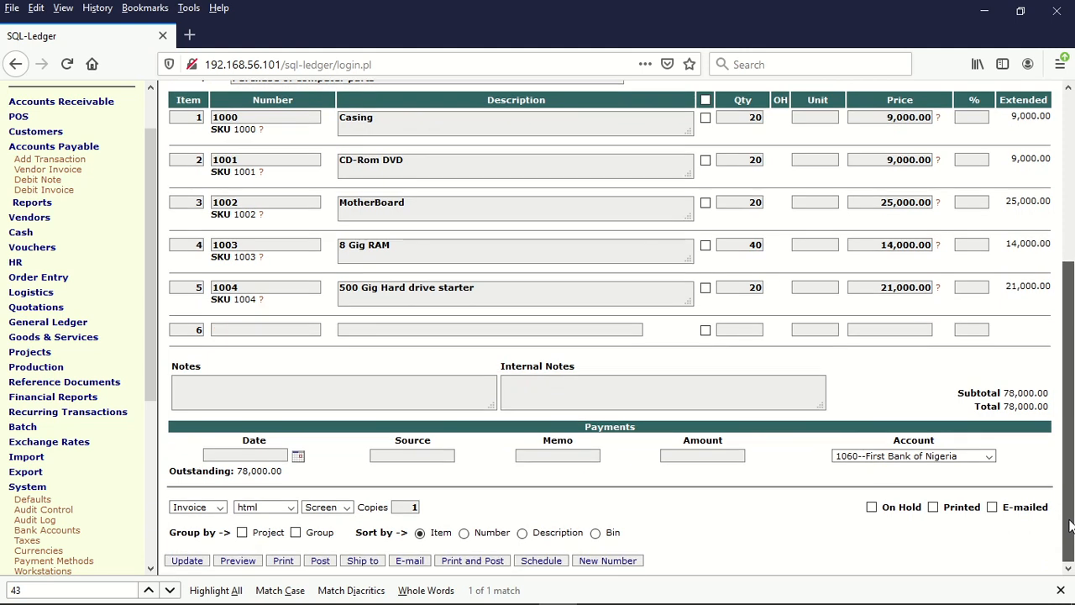
pyautogui.click(187, 560)
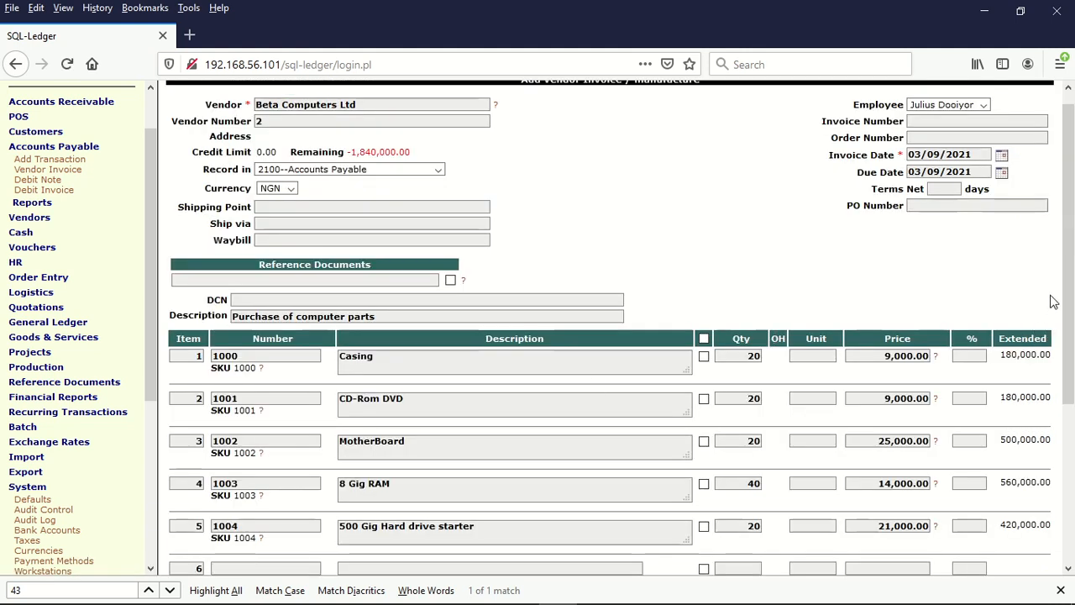
# Step: Review the updated vendor invoice from its header to its totals and post it
pyautogui.scroll(1, 1068, 218)
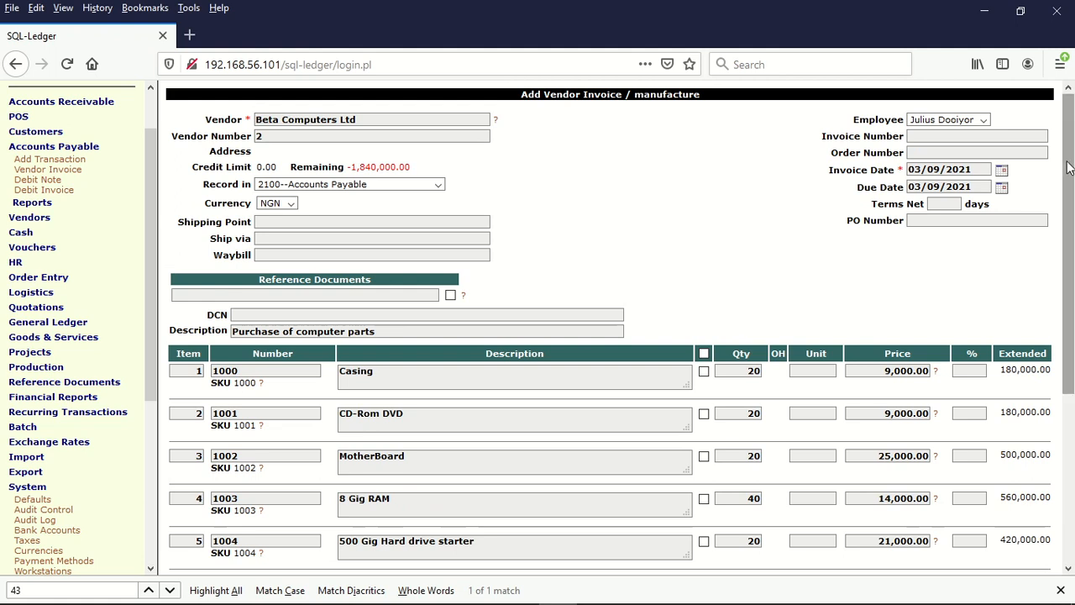
pyautogui.moveTo(1071, 151); pyautogui.dragTo(1072, 425)
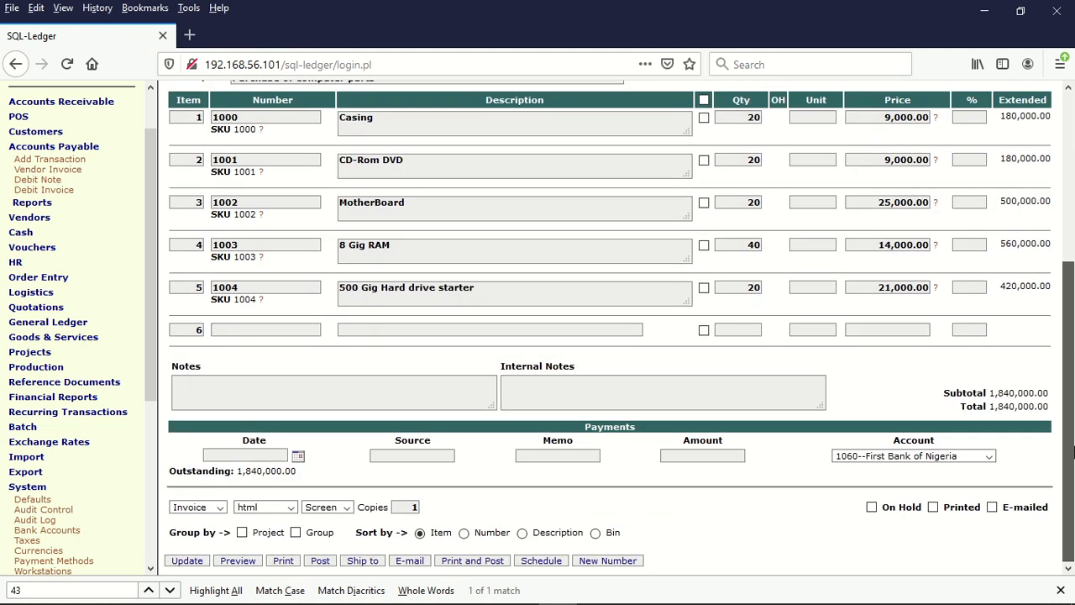
pyautogui.moveTo(1073, 475); pyautogui.dragTo(1057, 383)
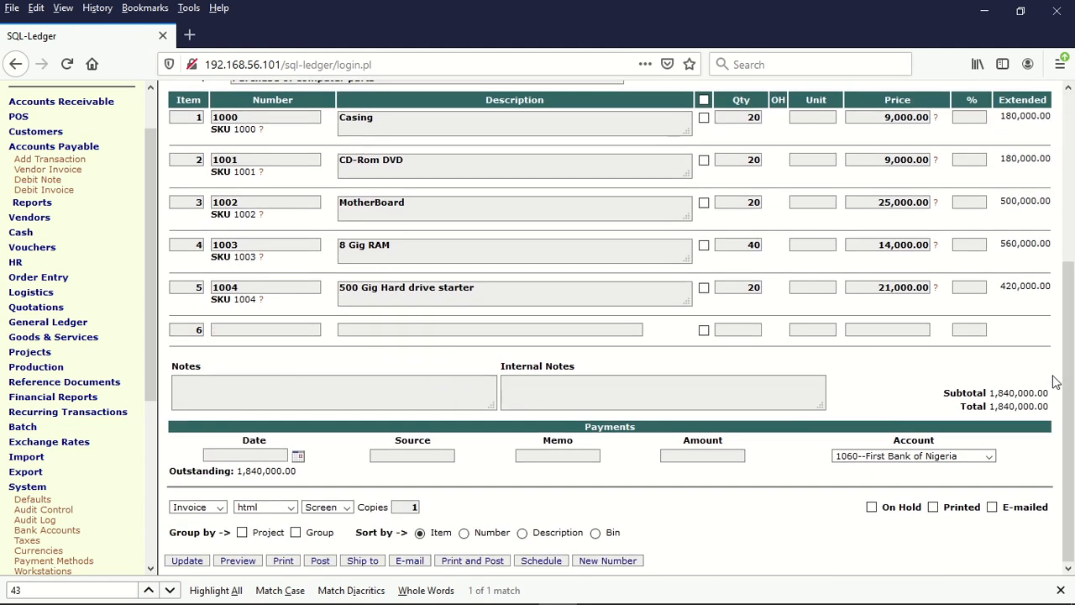
pyautogui.click(327, 561)
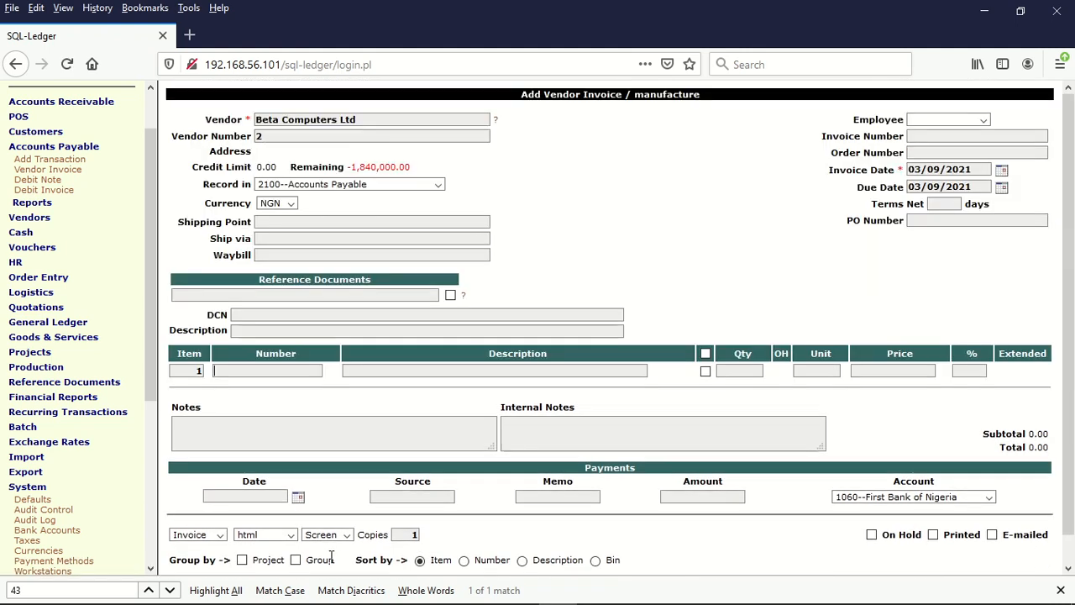
# Step: Generate the current trial balance and examine the transactions in account 1520, Inventory / General
pyautogui.click(52, 488)
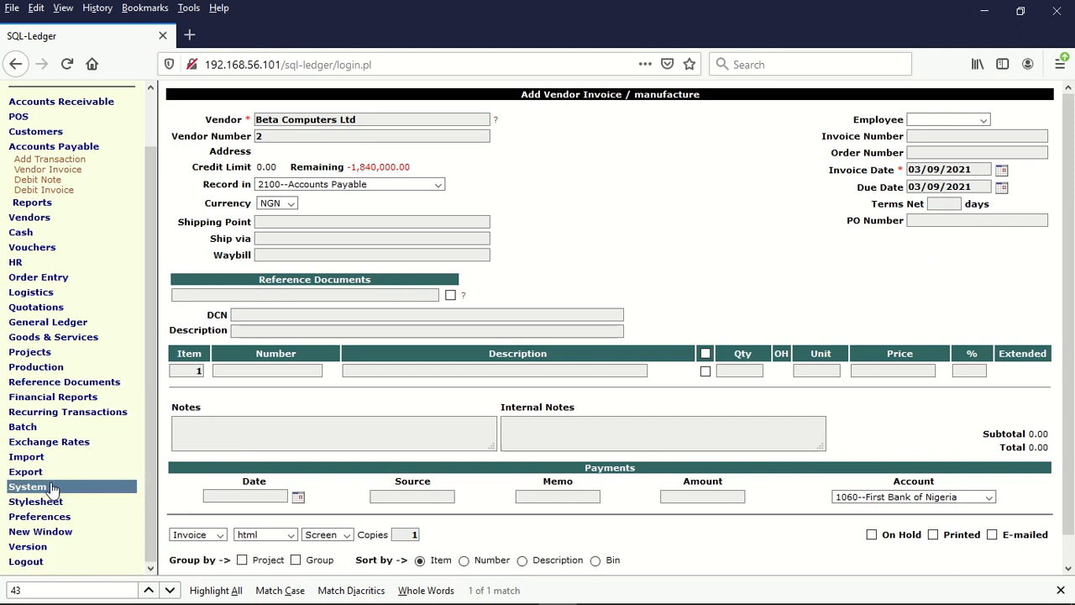
pyautogui.click(56, 398)
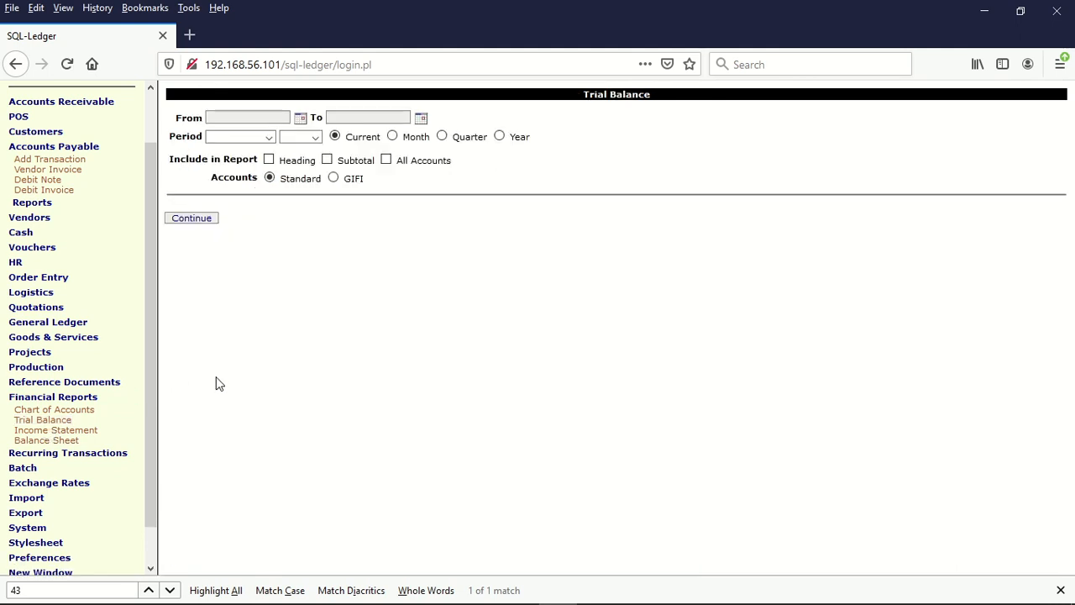
pyautogui.click(183, 222)
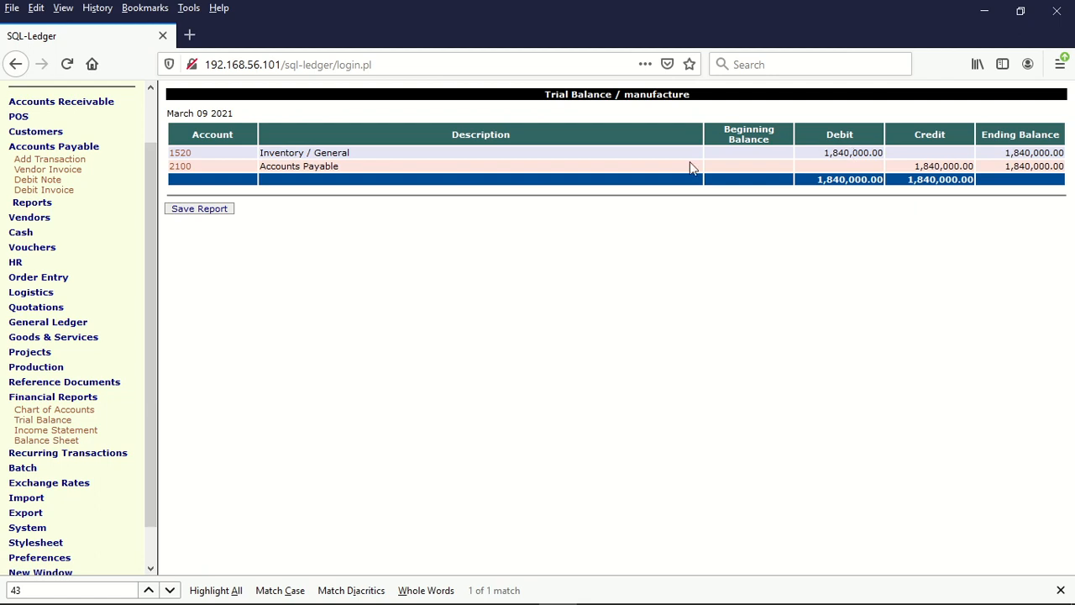
pyautogui.click(181, 155)
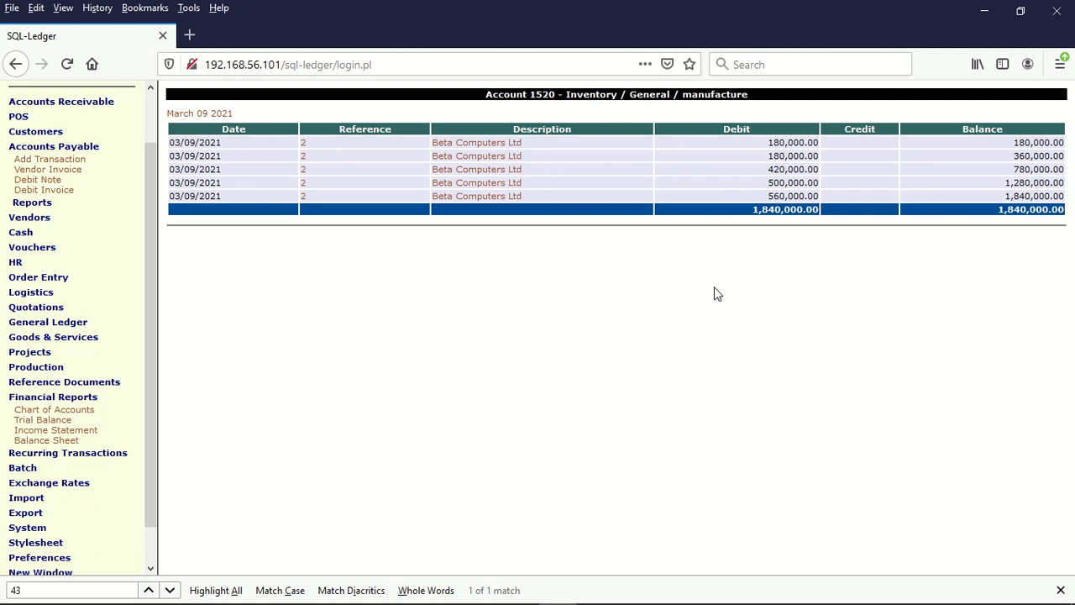
# Step: Start a new assembly under Goods & Services and set its income account to 4030--Sales / Manufactured Goods
pyautogui.click(16, 67)
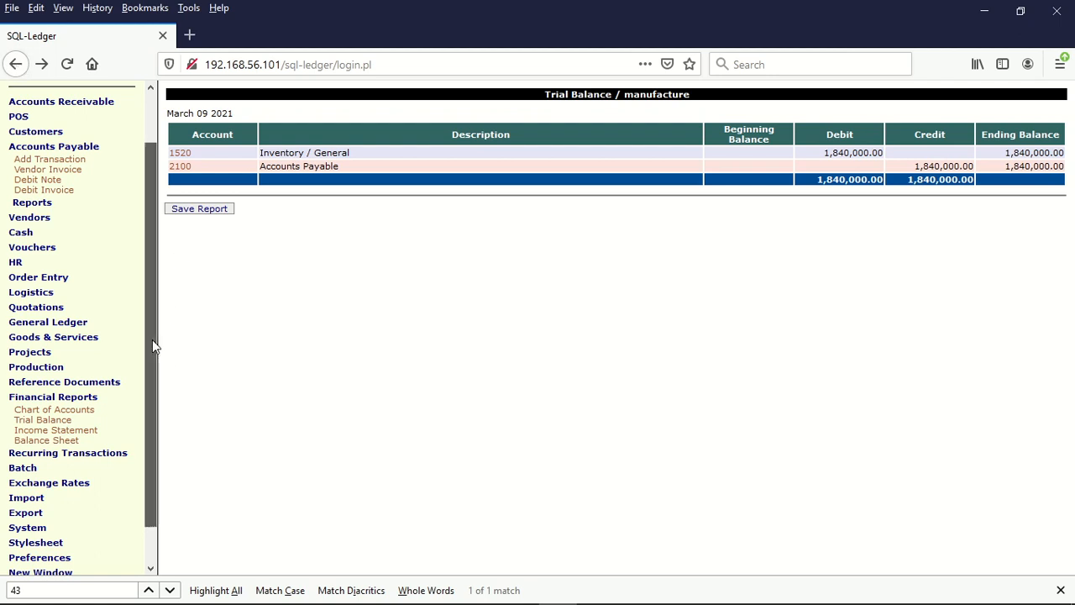
pyautogui.moveTo(152, 340); pyautogui.dragTo(144, 220)
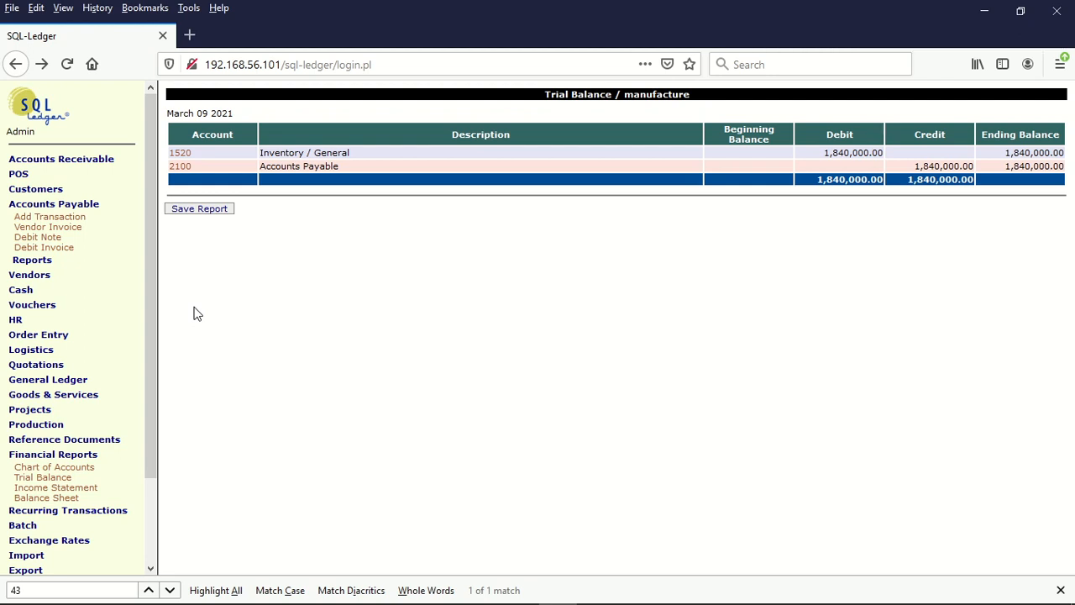
pyautogui.click(96, 397)
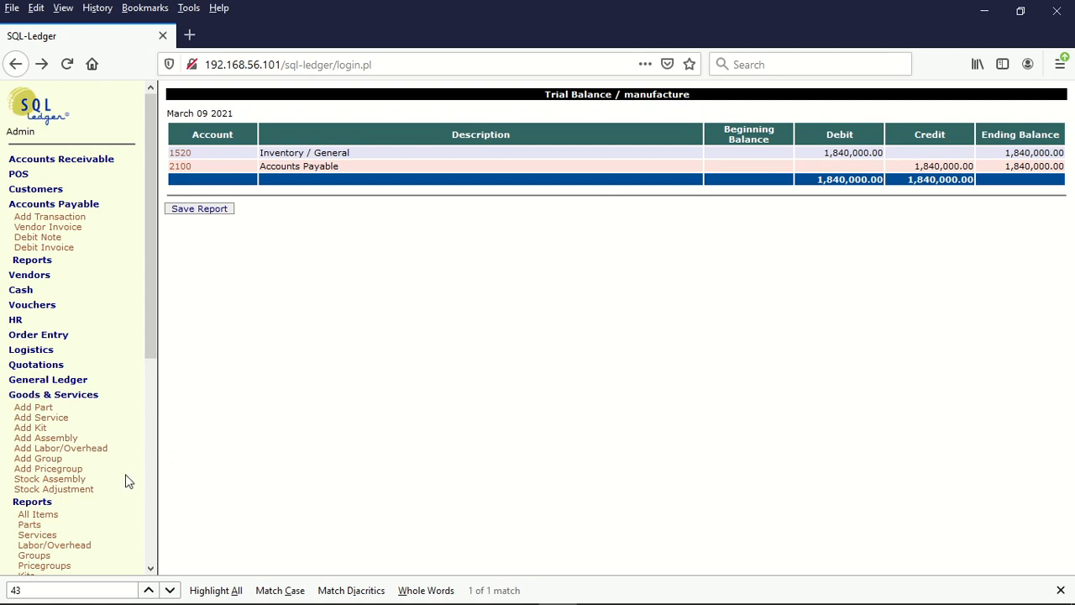
pyautogui.click(46, 438)
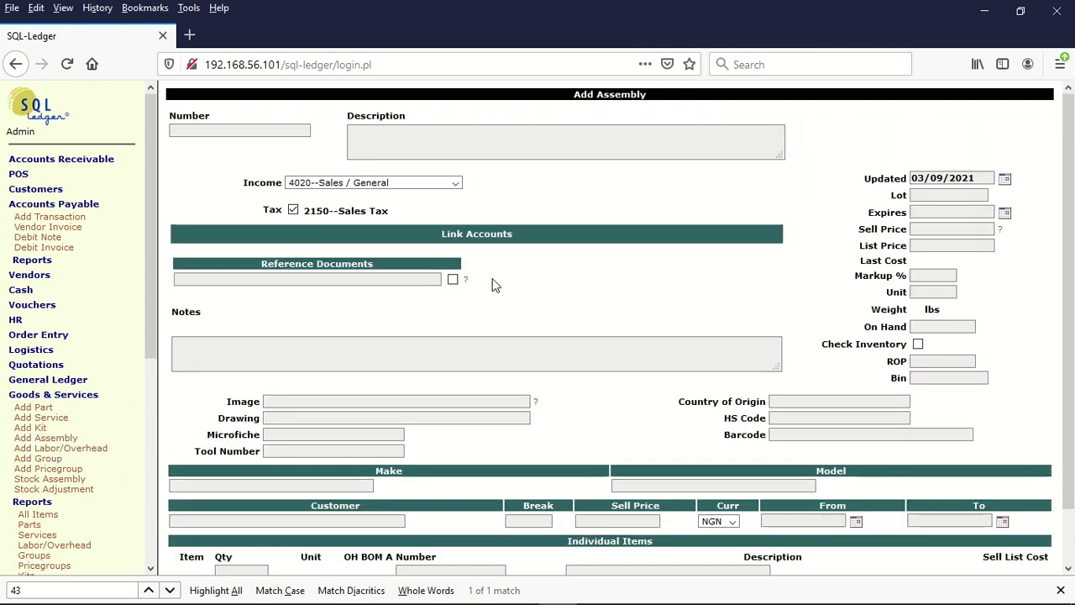
pyautogui.click(456, 184)
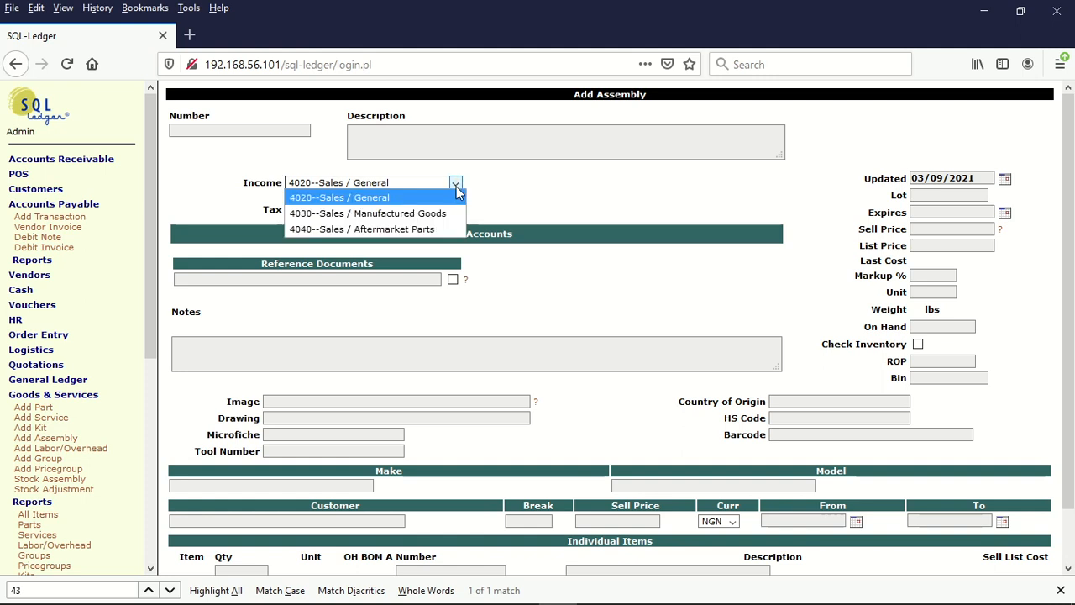
pyautogui.click(435, 213)
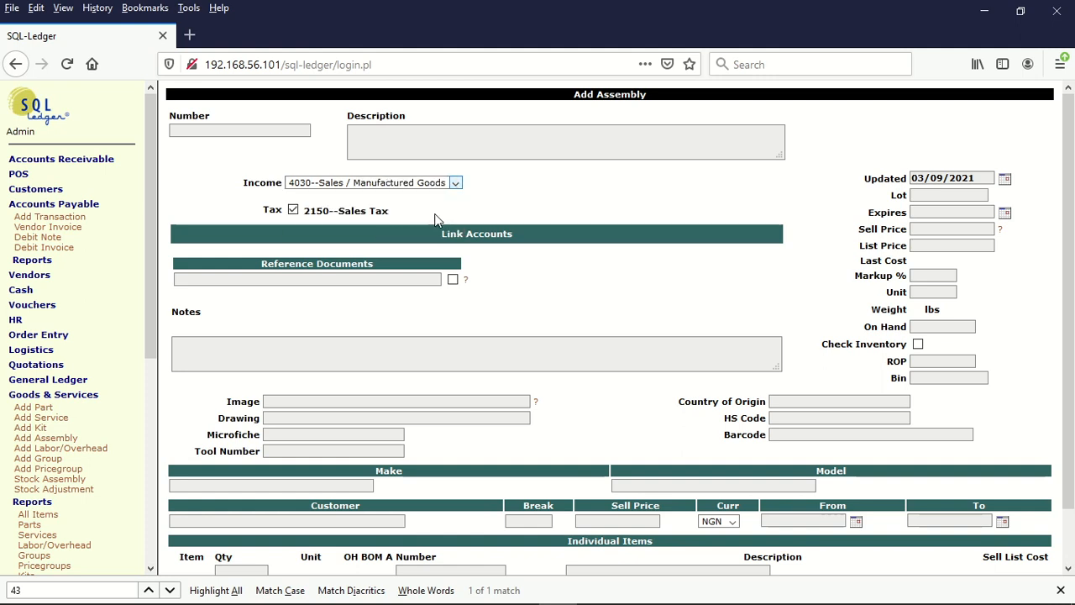
# Step: Give the assembly number 2000 and the description "Sale of System Unit", and exclude it from the 2150 sales tax
pyautogui.click(189, 132)
pyautogui.click(189, 132)
pyautogui.click(210, 225)
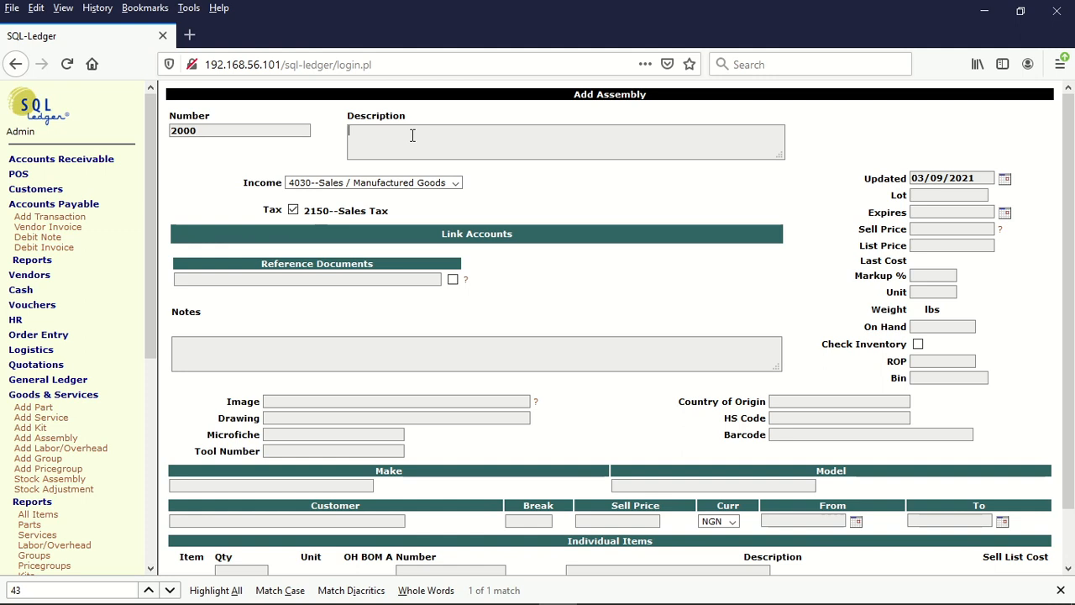
pyautogui.write('Sale of System Unit')
pyautogui.scroll(-2, 1073, 291)
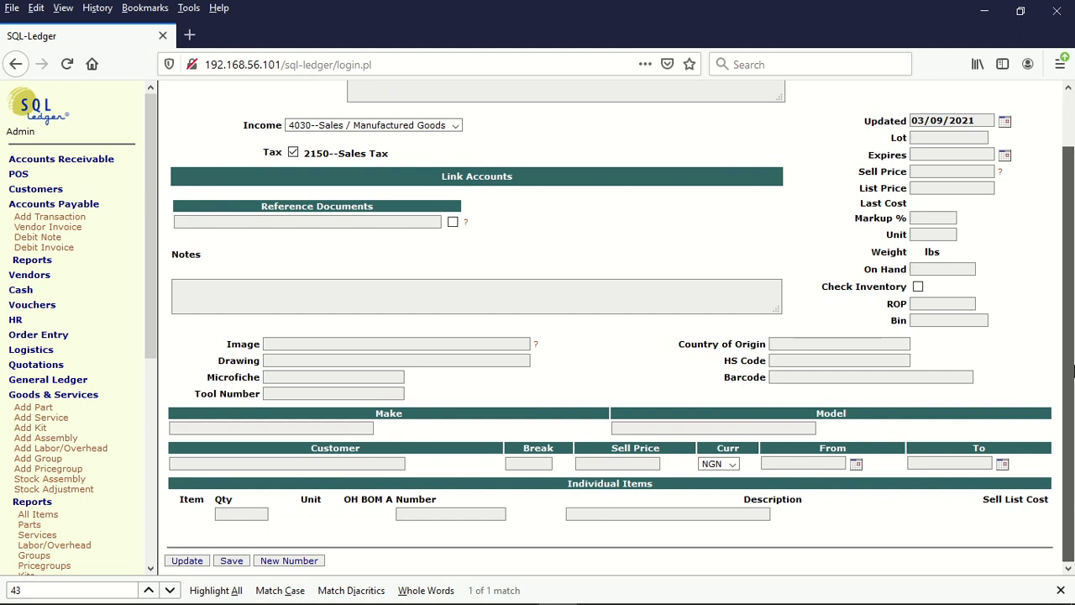
pyautogui.click(294, 153)
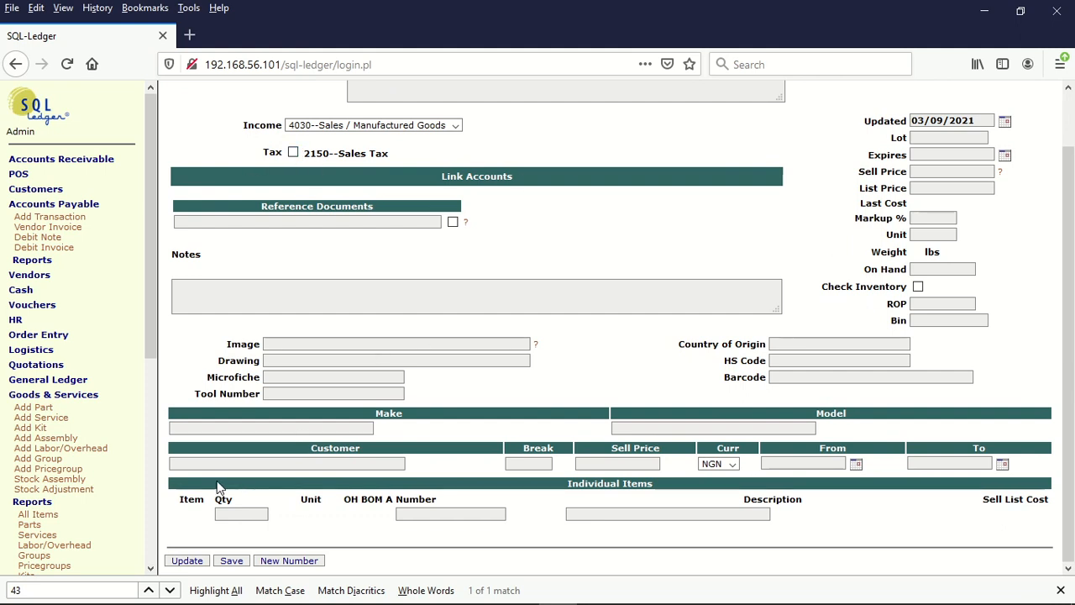
# Step: Add part 1000 (Casing) with quantity 1 as the assembly's first individual item and update the form
pyautogui.click(245, 512)
pyautogui.write('1')
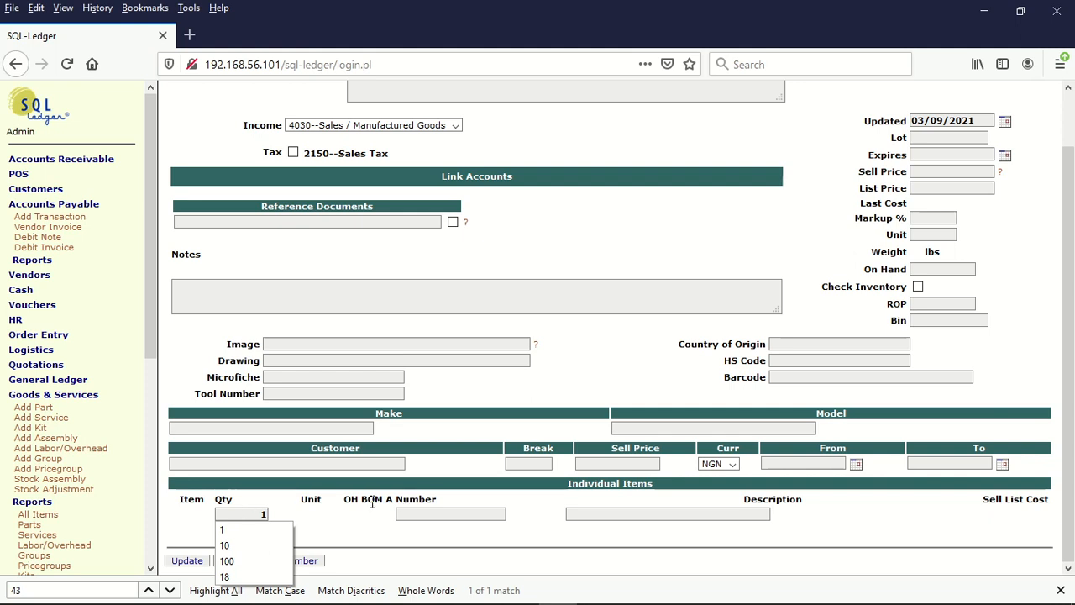
pyautogui.click(418, 513)
pyautogui.write('1')
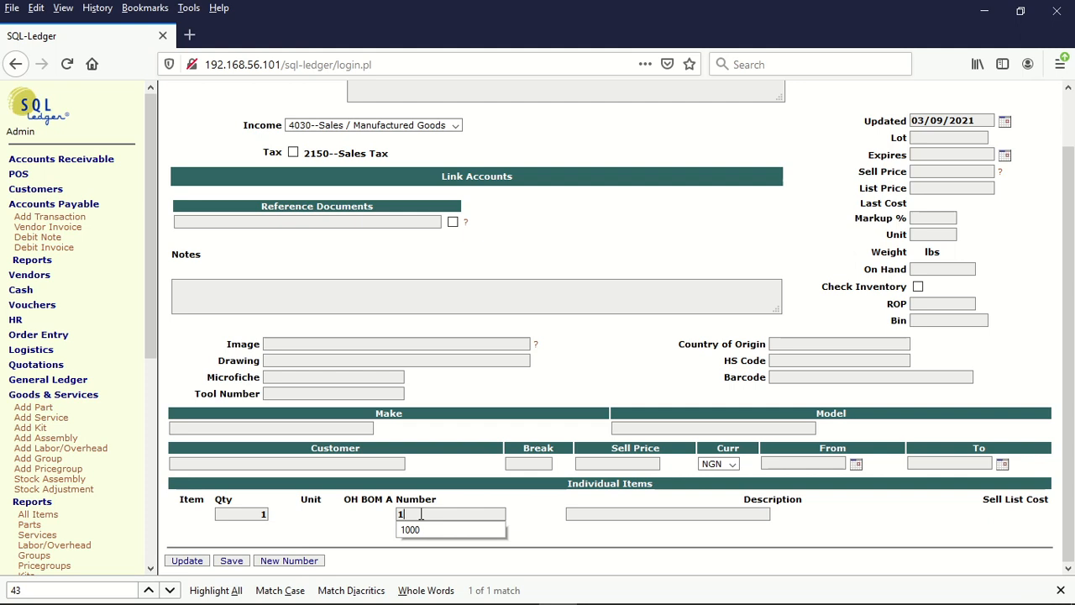
pyautogui.click(422, 529)
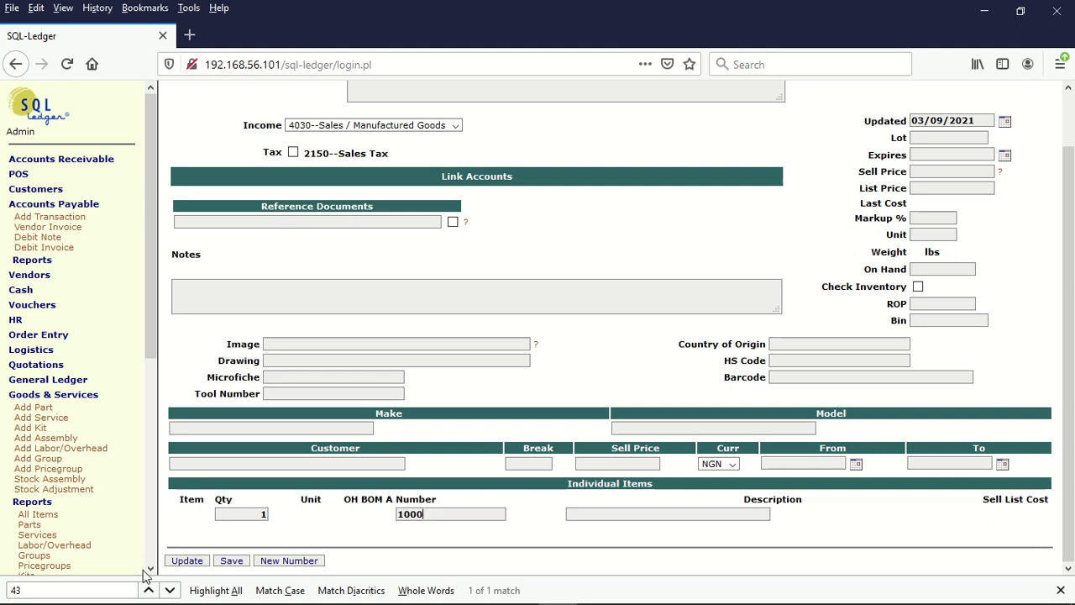
pyautogui.click(180, 562)
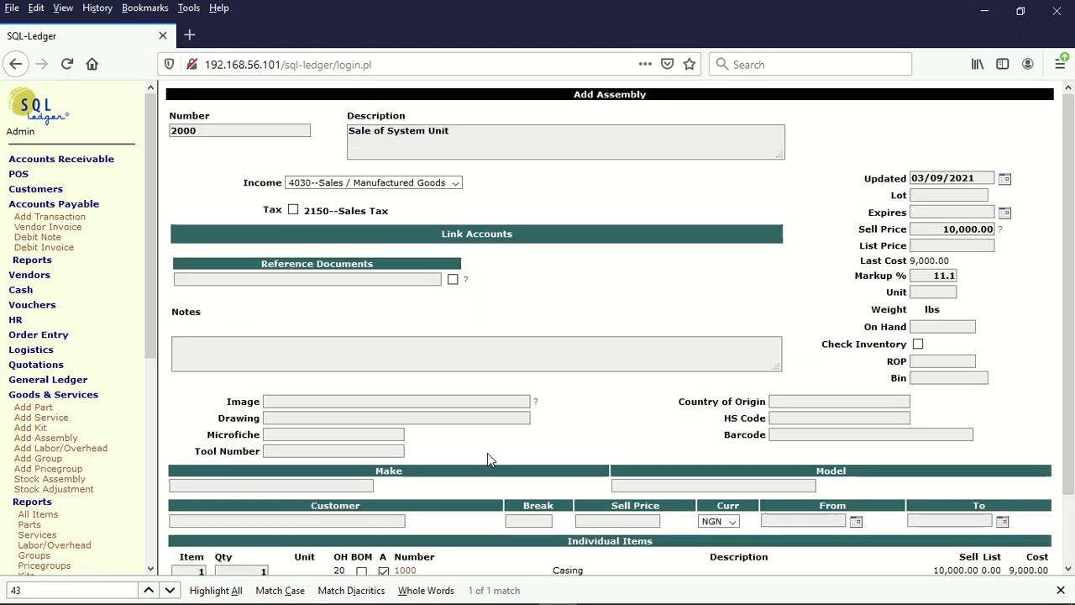
# Step: Add part 1001 (CD-Rom DVD) with quantity 1 to the assembly's individual items and update the form
pyautogui.moveTo(1071, 296); pyautogui.dragTo(1073, 422)
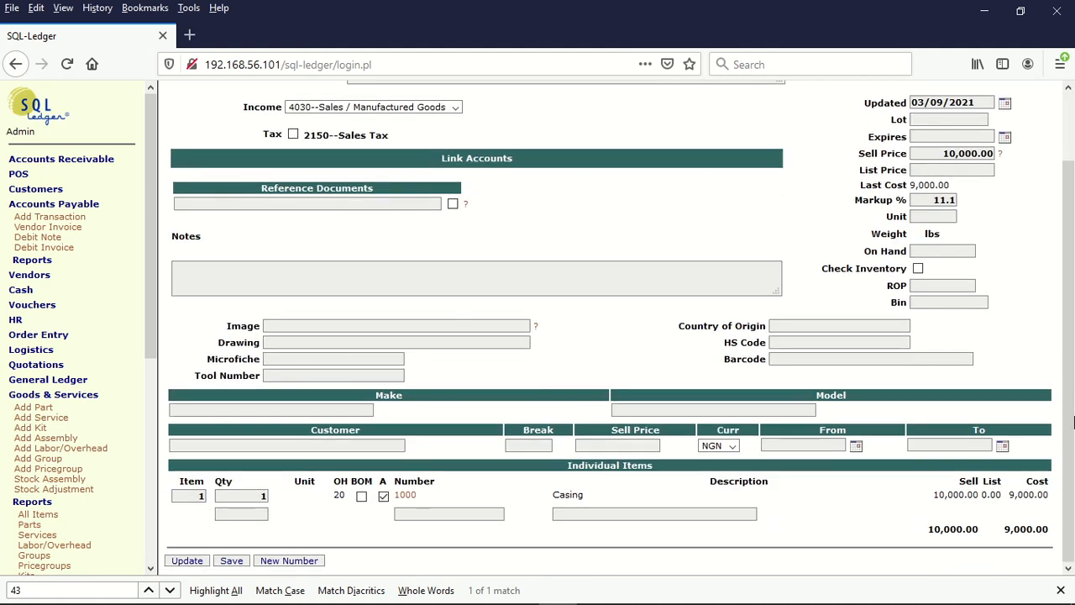
pyautogui.click(265, 513)
pyautogui.write('1')
pyautogui.click(401, 515)
pyautogui.write('10')
pyautogui.click(409, 529)
pyautogui.click(187, 561)
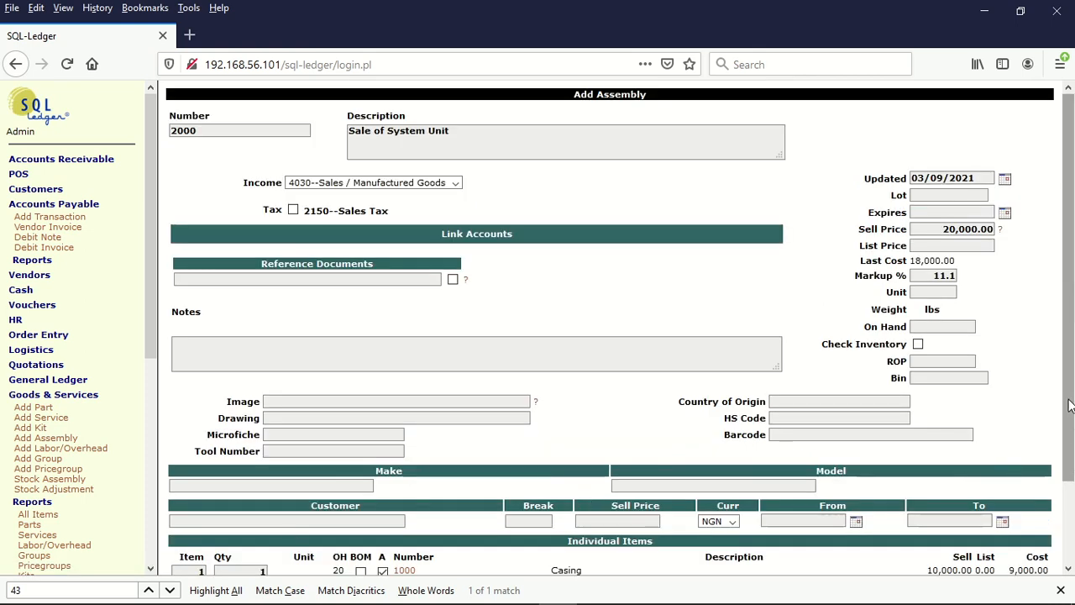
# Step: Add part 1002 (MotherBoard) with quantity 1 to the assembly's individual items and update the form
pyautogui.moveTo(1070, 433); pyautogui.dragTo(1070, 517)
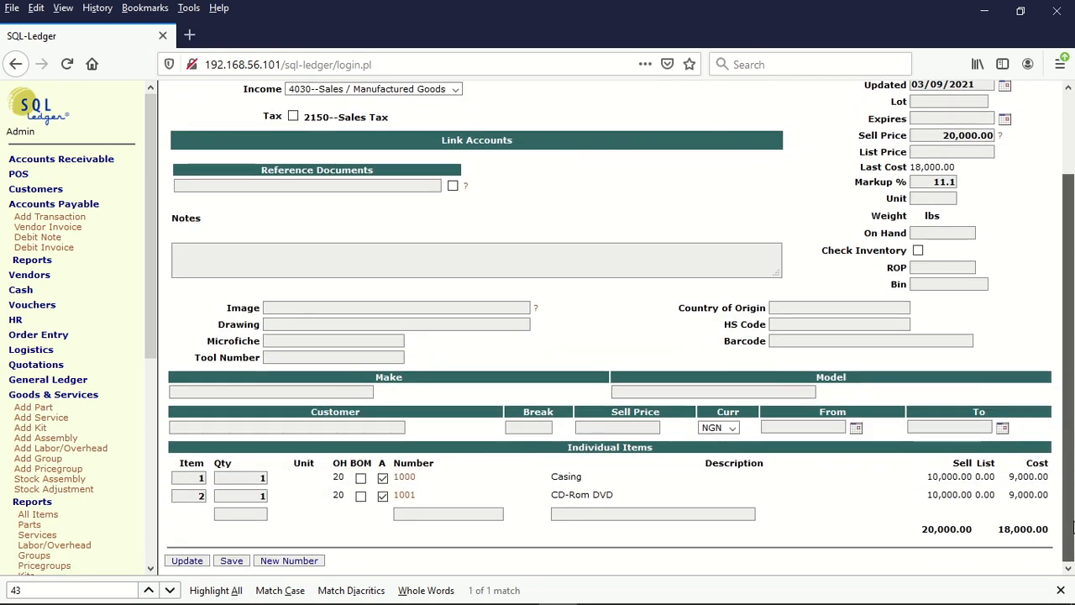
pyautogui.click(430, 513)
pyautogui.click(422, 529)
pyautogui.write('1')
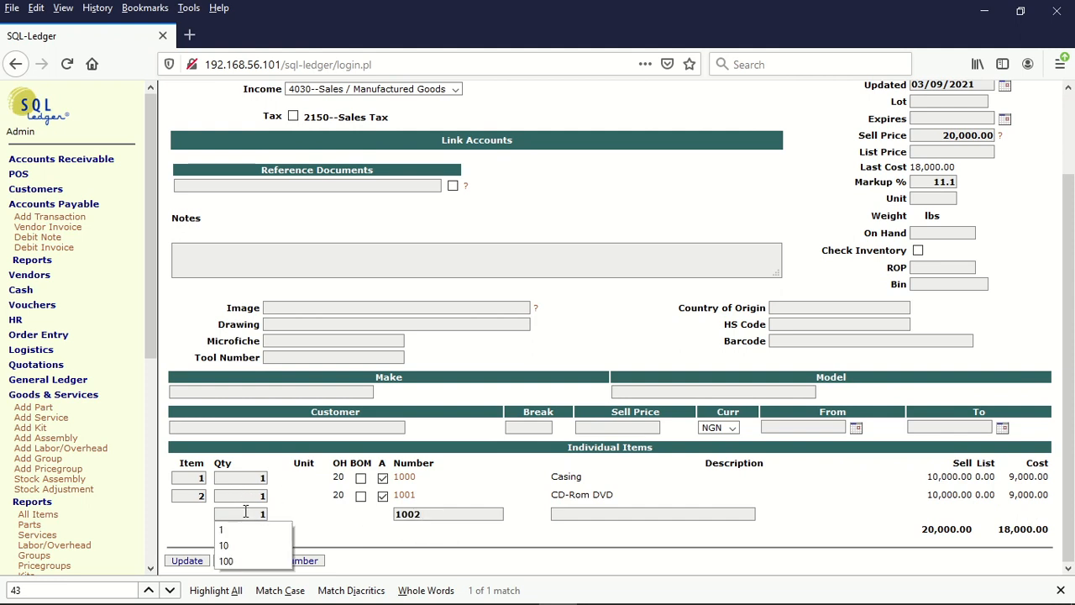
pyautogui.click(193, 560)
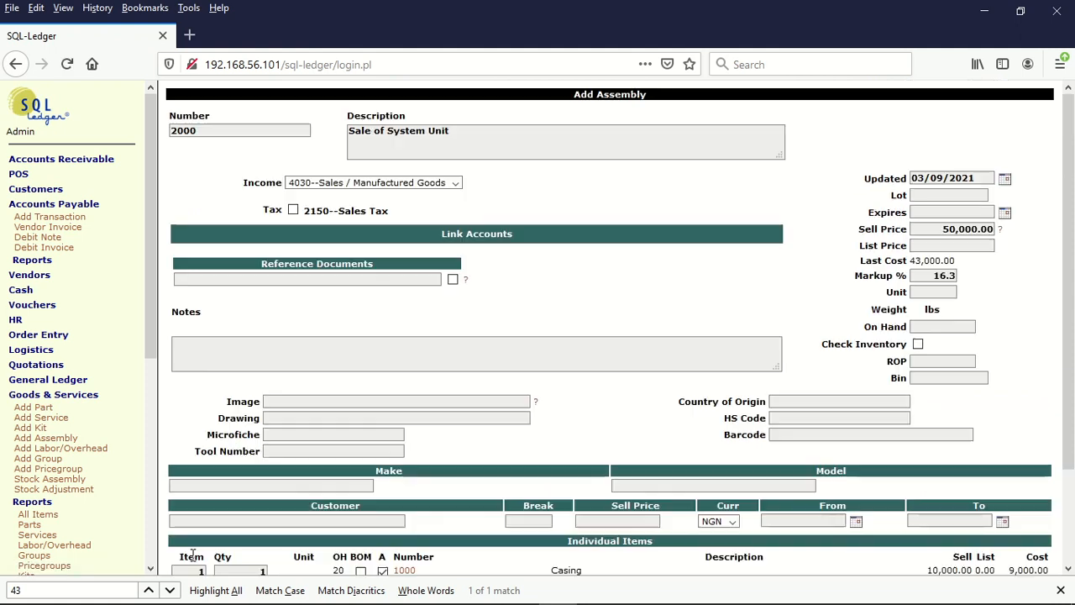
# Step: Add part 1003 (8 Gig RAM) with quantity 1 to the assembly's individual items and update the form
pyautogui.moveTo(1072, 315); pyautogui.dragTo(1071, 407)
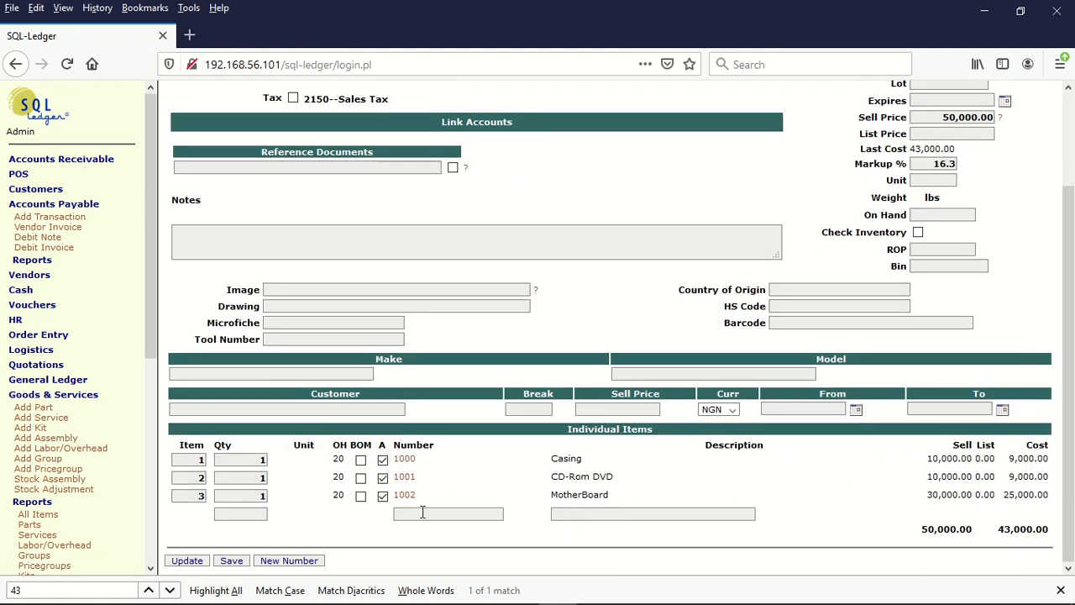
pyautogui.click(228, 513)
pyautogui.write('1')
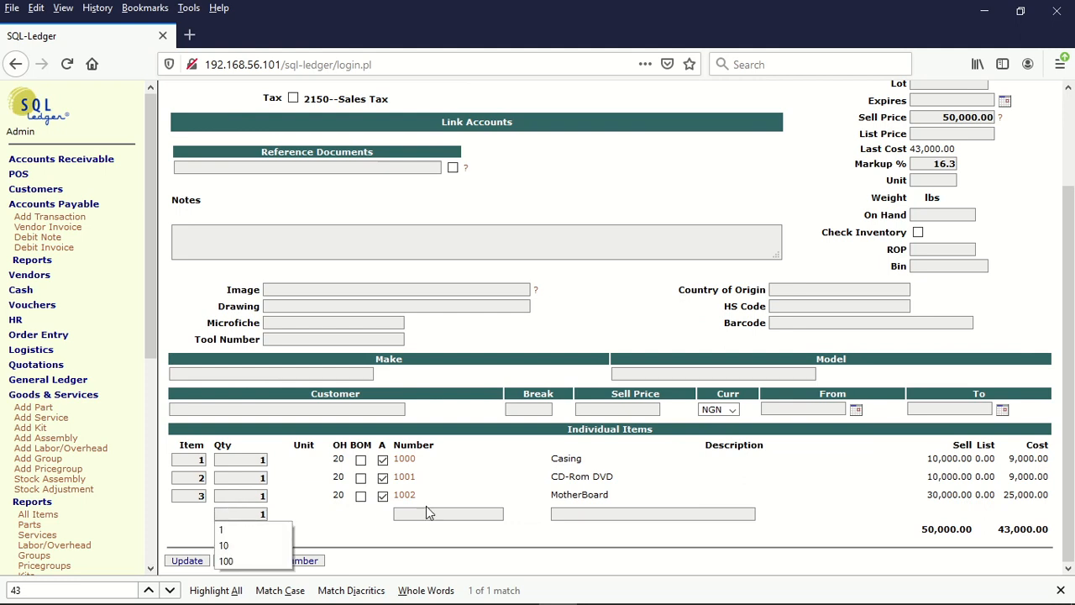
pyautogui.click(455, 511)
pyautogui.click(455, 510)
pyautogui.click(422, 533)
pyautogui.click(188, 560)
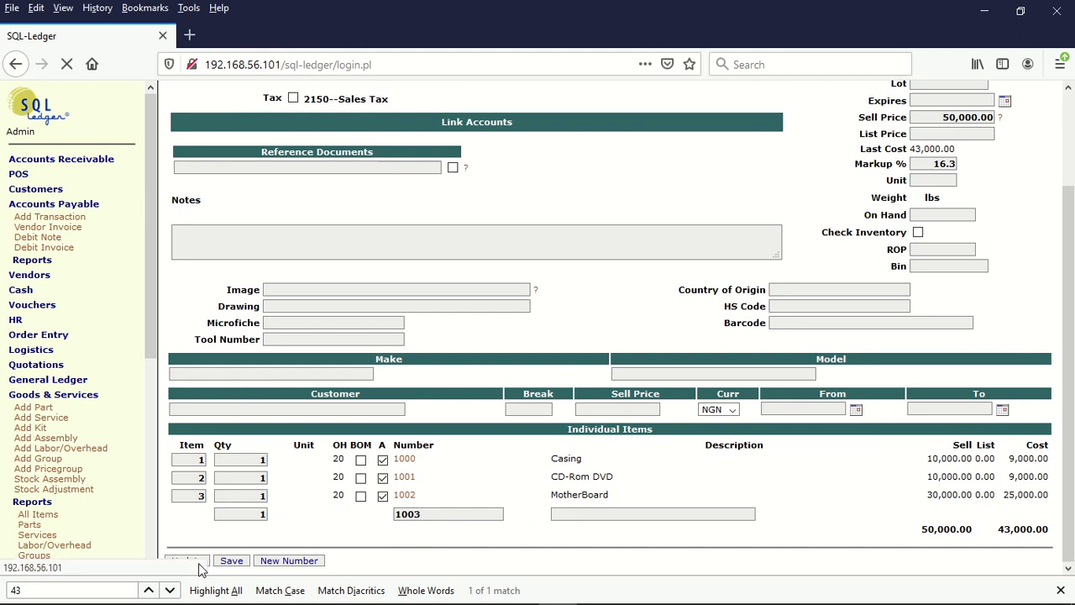
# Step: Add part 1004 (500 Gig Hard drive starter) with quantity 1 to the assembly's individual items and update the form
pyautogui.moveTo(1072, 334); pyautogui.dragTo(1074, 501)
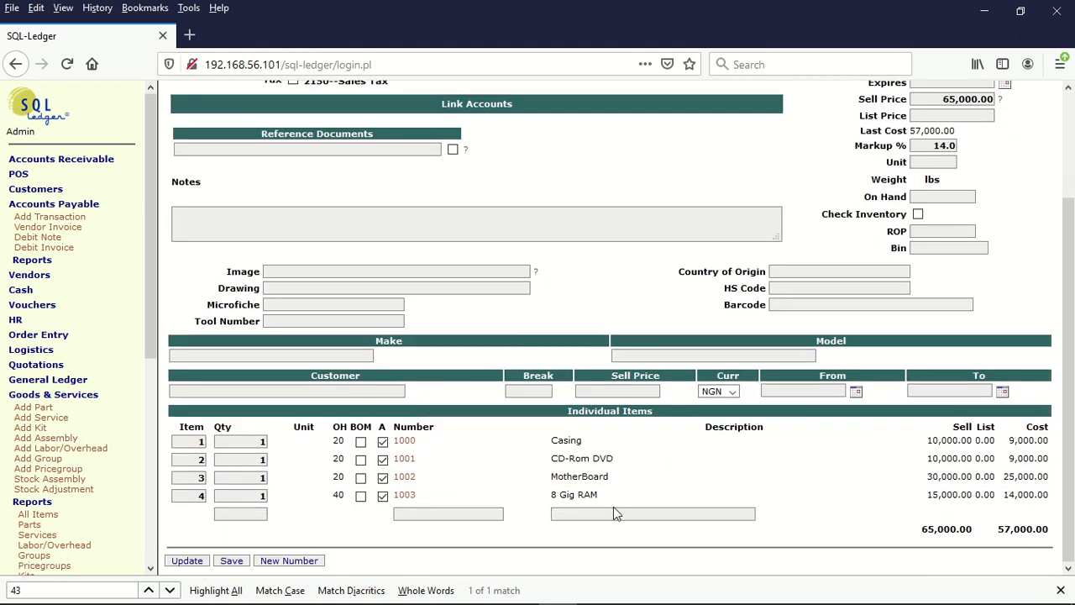
pyautogui.click(422, 514)
pyautogui.click(413, 530)
pyautogui.write('1')
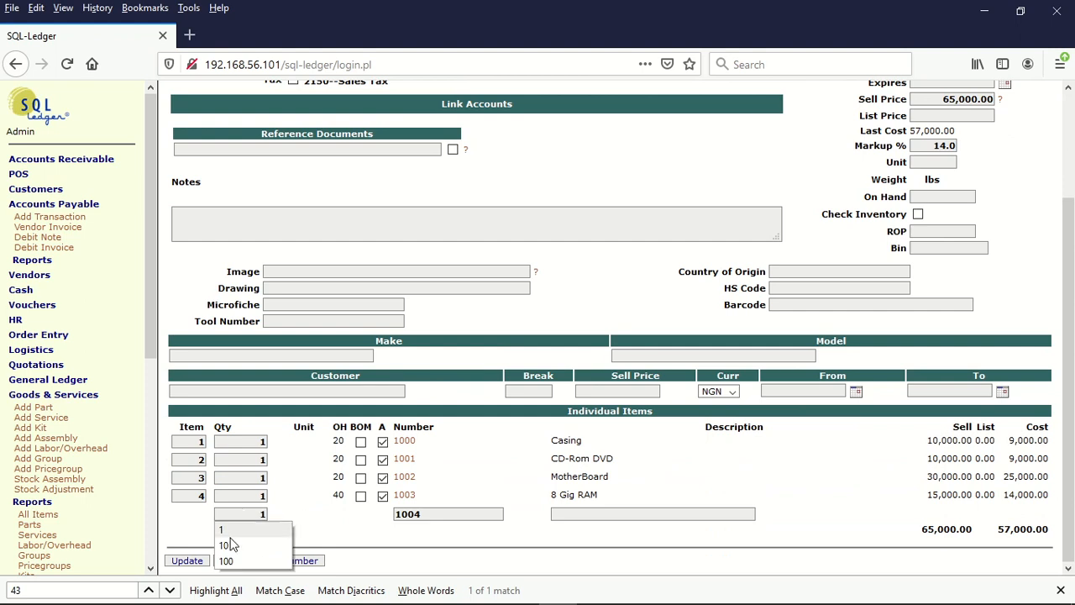
pyautogui.click(187, 560)
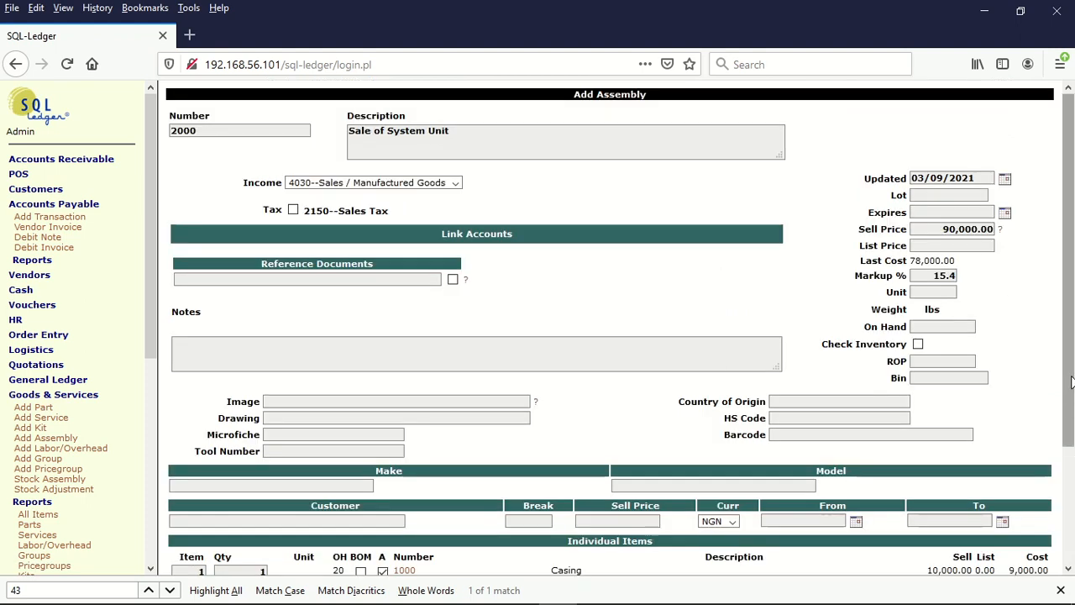
# Step: Review the assembly's item list and set its sell price to 190,000.00
pyautogui.scroll(-3, 1072, 446)
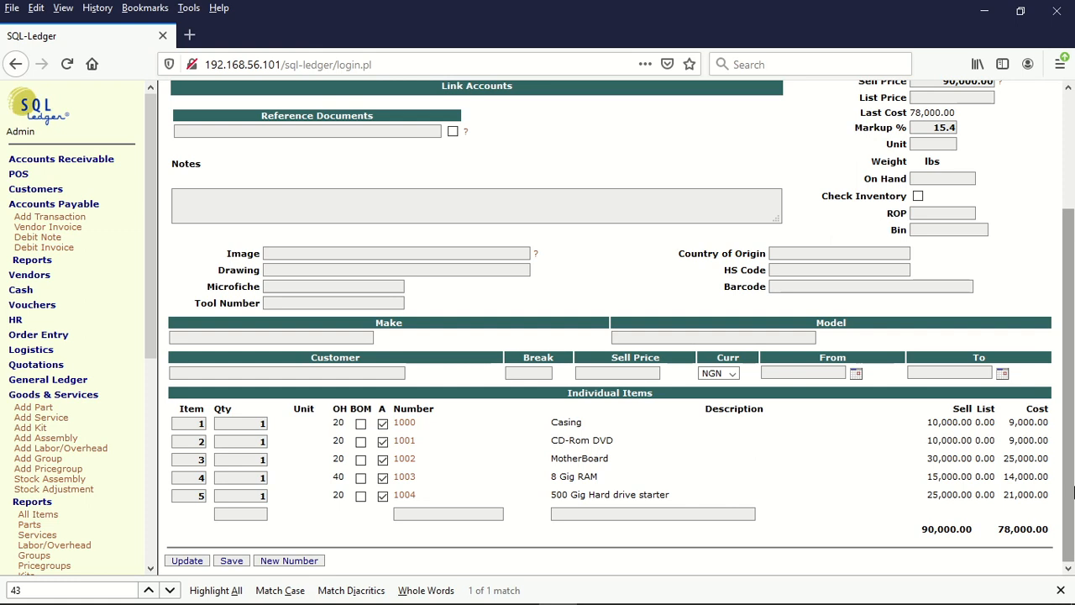
pyautogui.scroll(3, 1074, 491)
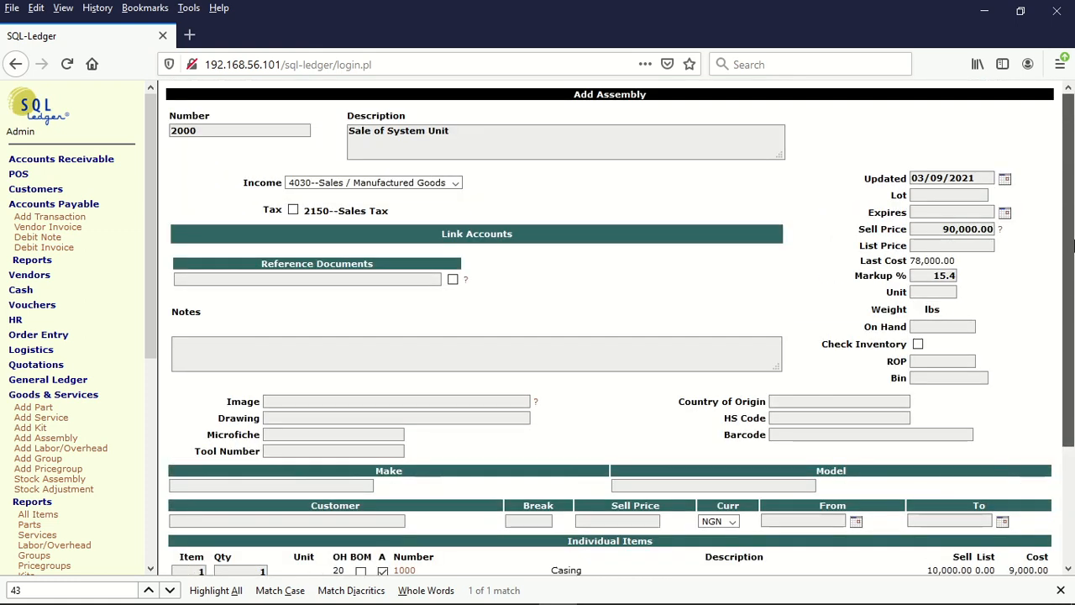
pyautogui.click(922, 227)
pyautogui.write('2')
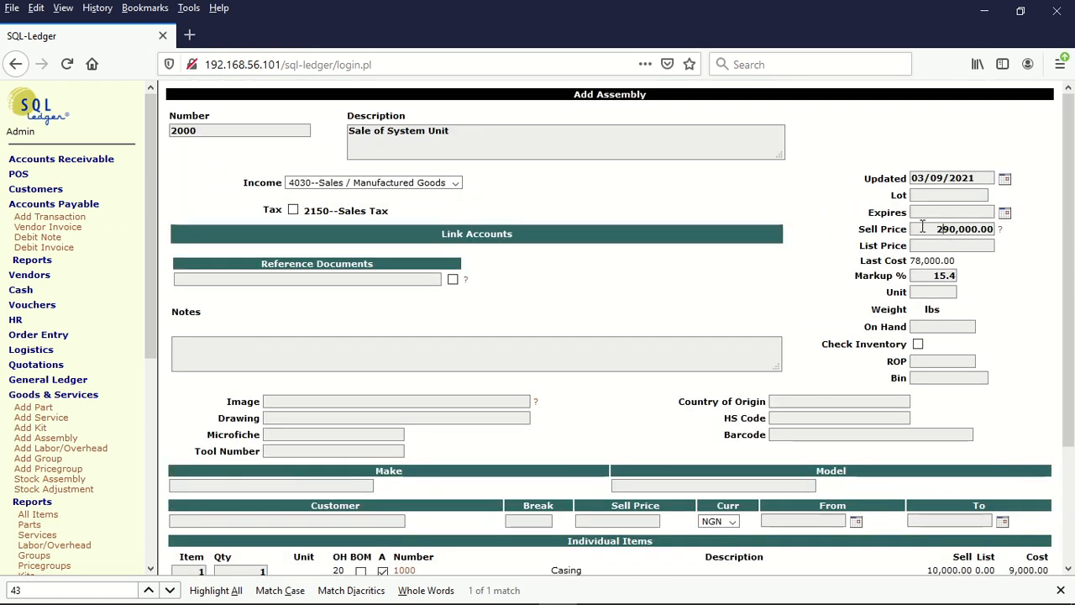
pyautogui.press('BackSpace')
pyautogui.write('1')
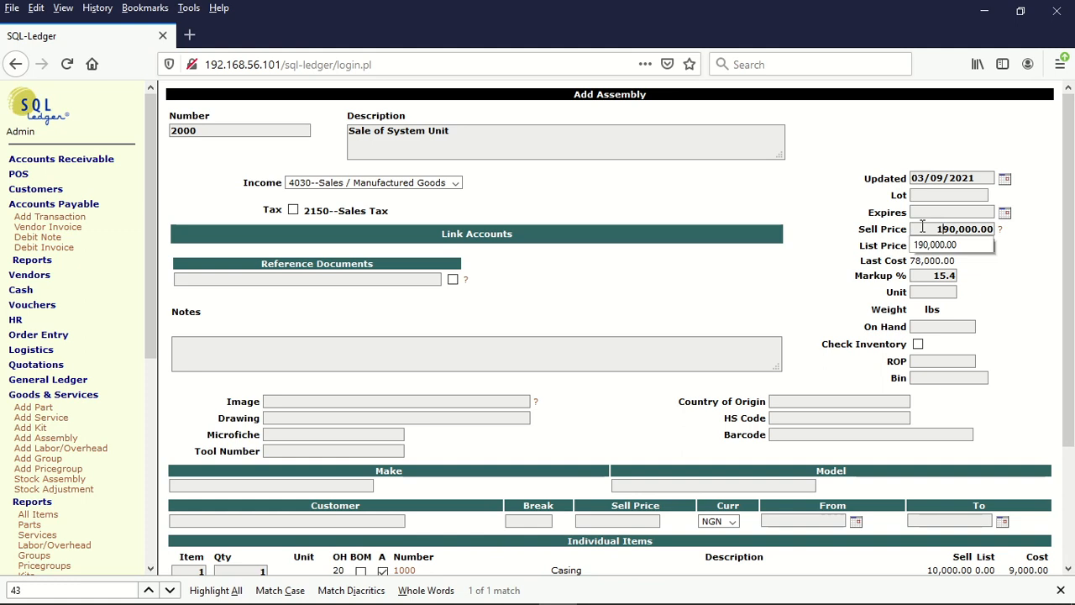
pyautogui.click(939, 244)
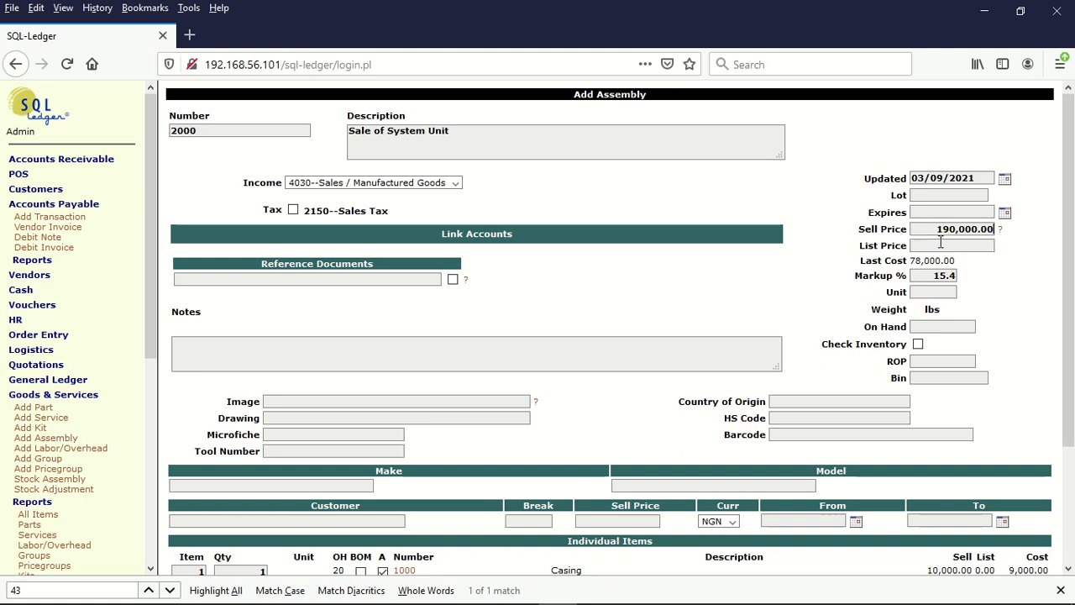
# Step: Enter "completed system unit" in the assembly's notes and save the assembly
pyautogui.scroll(-3, 1073, 283)
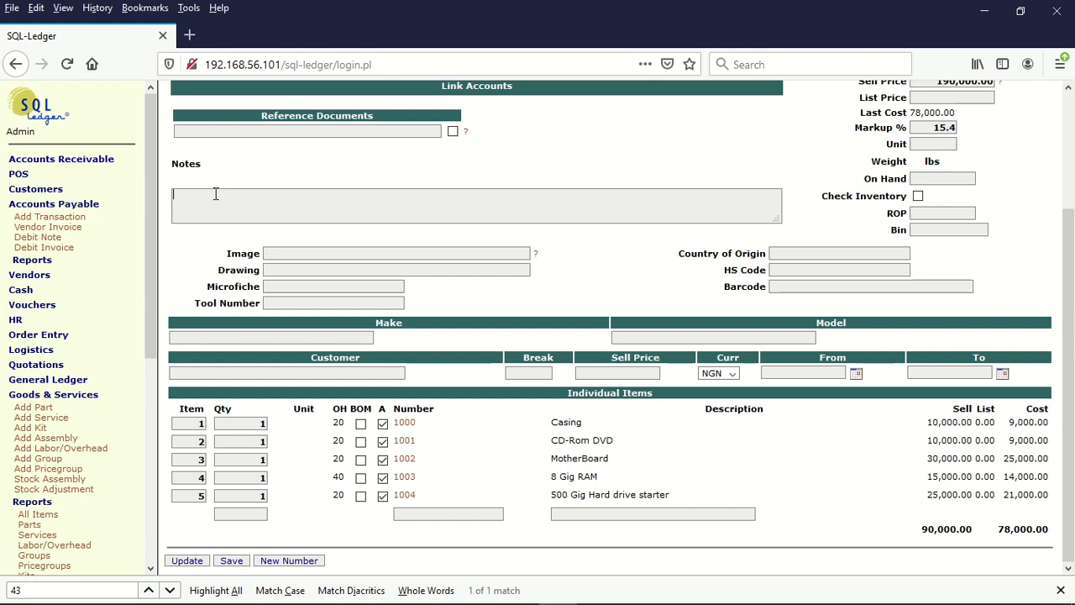
pyautogui.write('sys')
pyautogui.press('BackSpace')
pyautogui.press('BackSpace')
pyautogui.write('completed system unit')
pyautogui.click(232, 560)
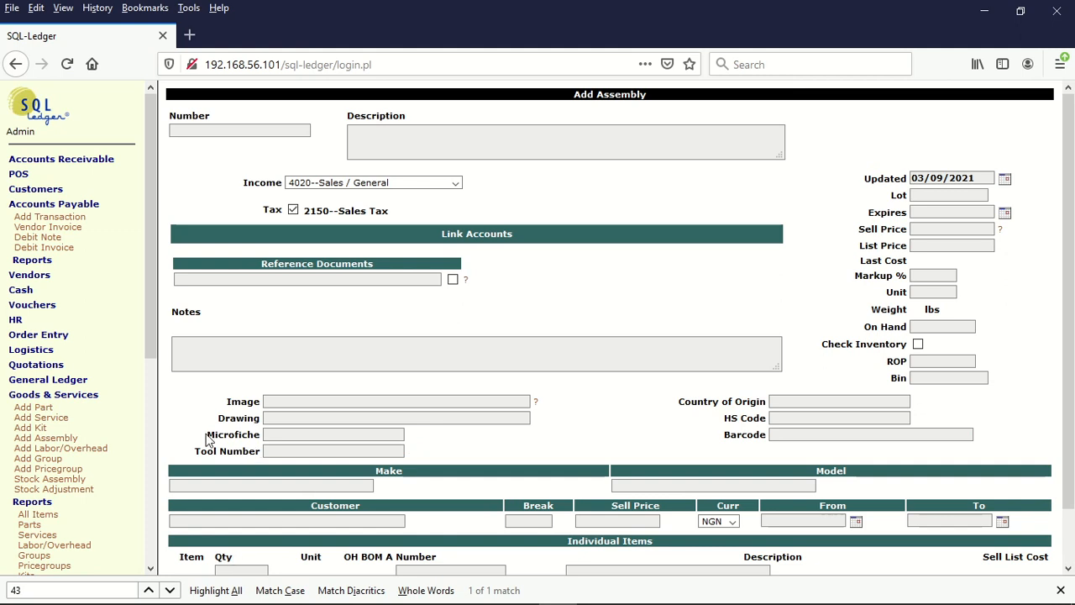
# Step: Open the assembly stocking form and list all assemblies without filtering by number or description
pyautogui.moveTo(157, 349); pyautogui.dragTo(157, 396)
pyautogui.click(76, 385)
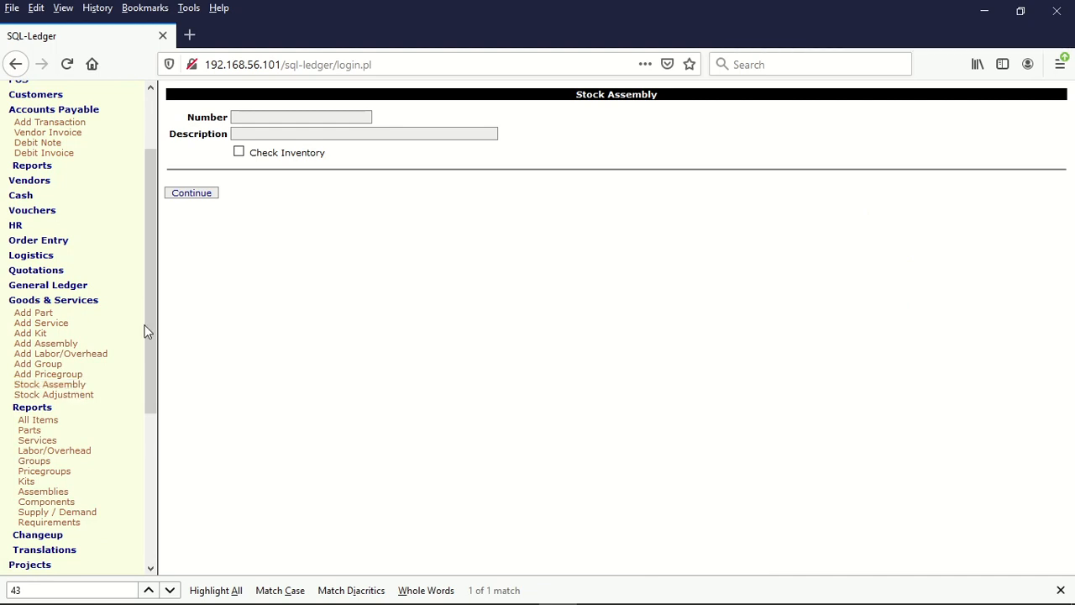
pyautogui.click(204, 192)
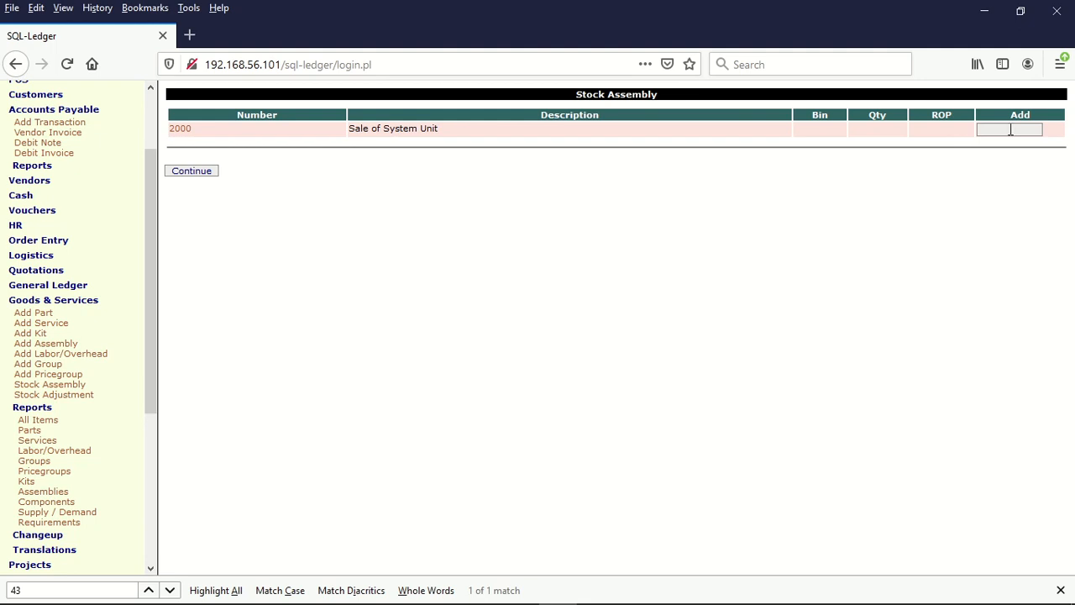
pyautogui.click(1018, 131)
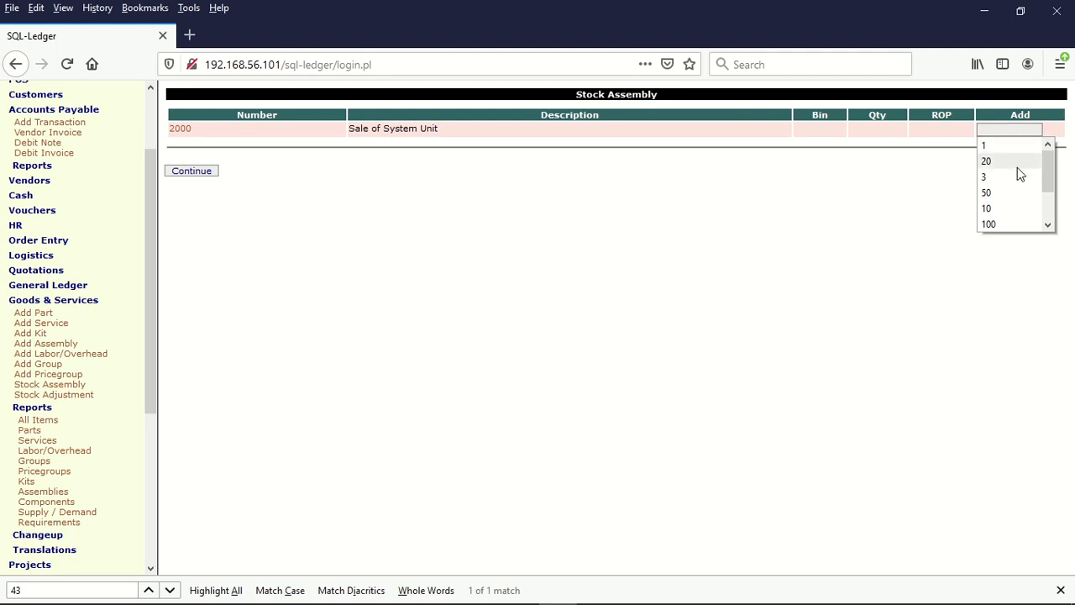
pyautogui.write('19')
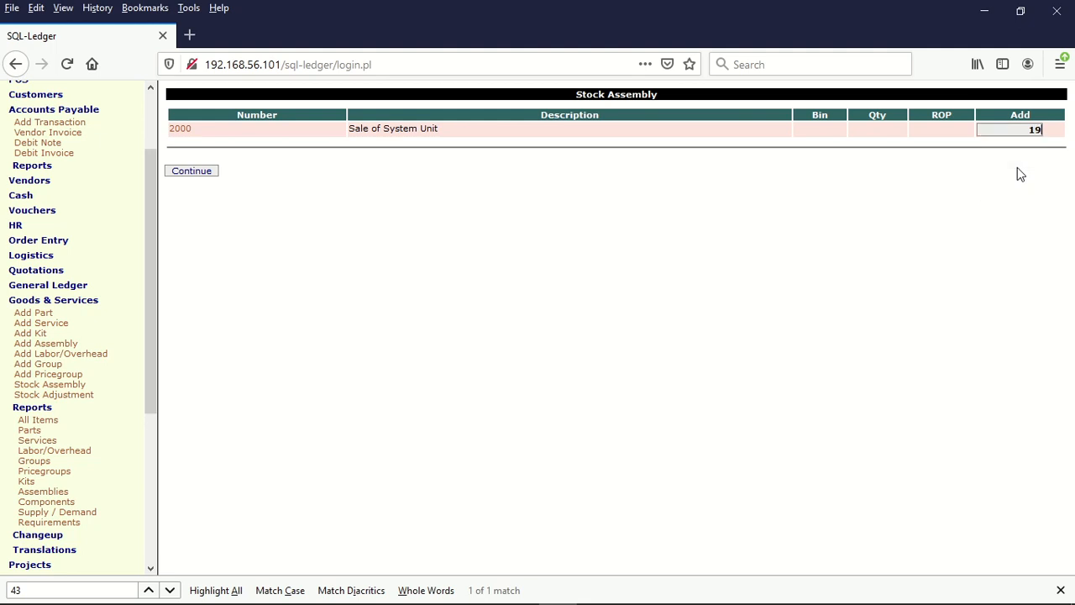
pyautogui.press('BackSpace')
pyautogui.write('9')
pyautogui.press('BackSpace')
pyautogui.write('9')
pyautogui.hotkey('alt', 'Left')
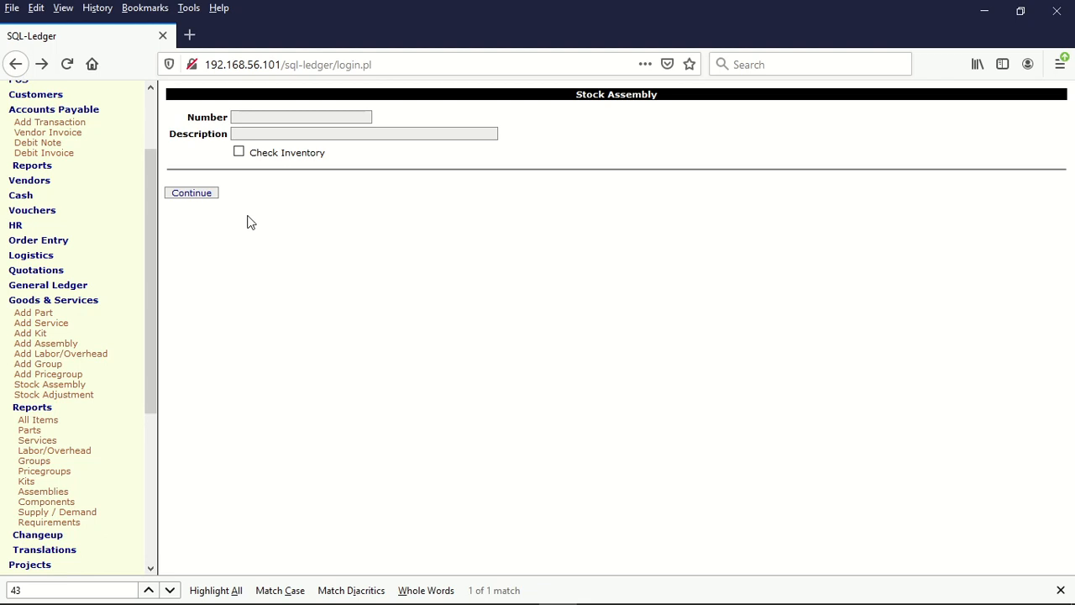
# Step: List the assemblies again and stock 18 units of assembly 2000 (Sale of System Unit)
pyautogui.click(207, 195)
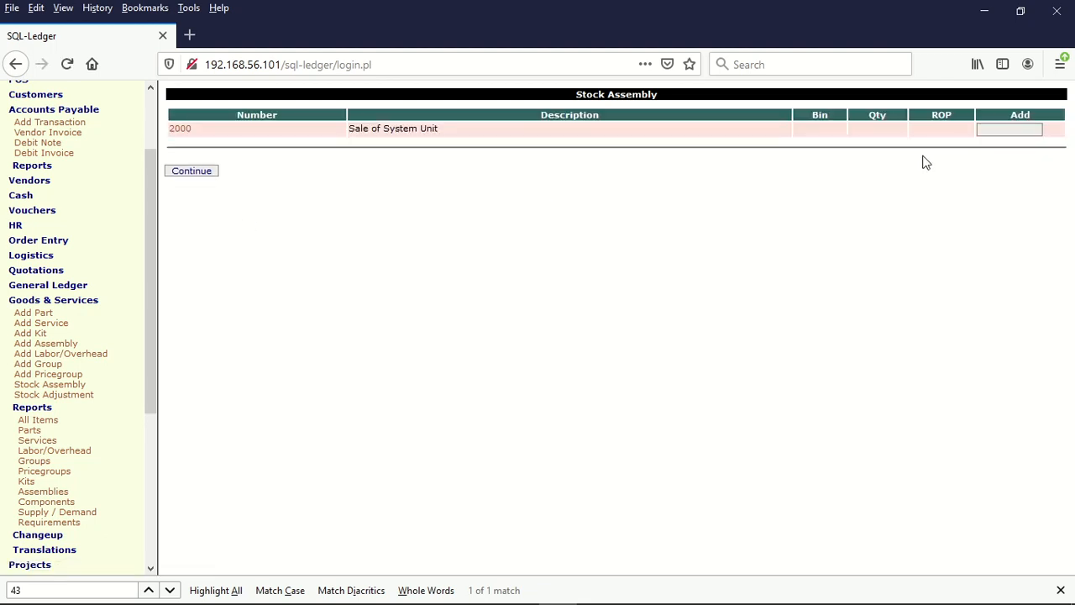
pyautogui.click(1006, 128)
pyautogui.write('1')
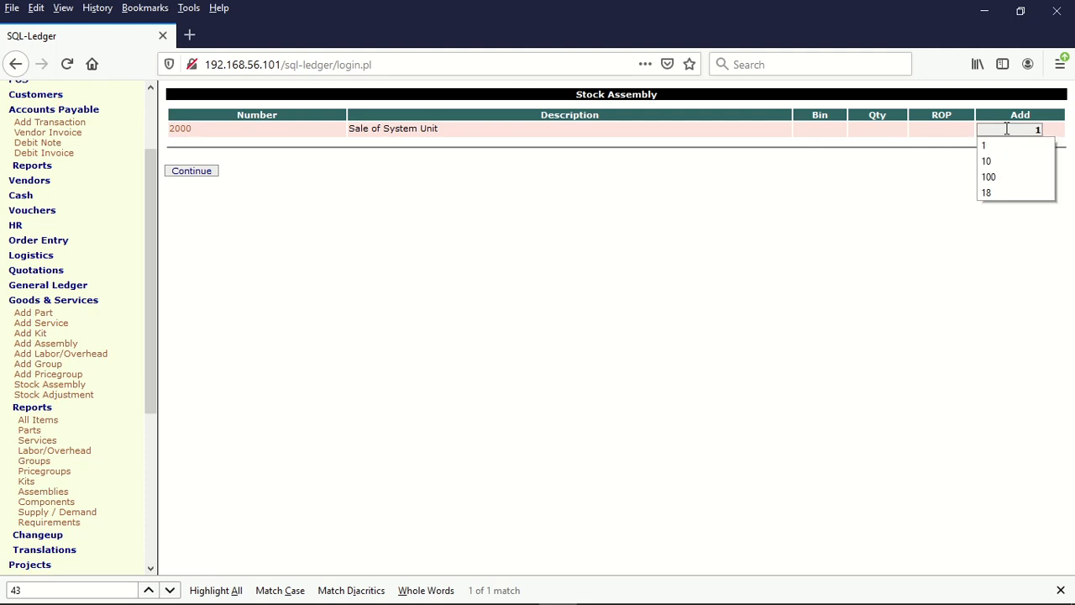
pyautogui.write('8')
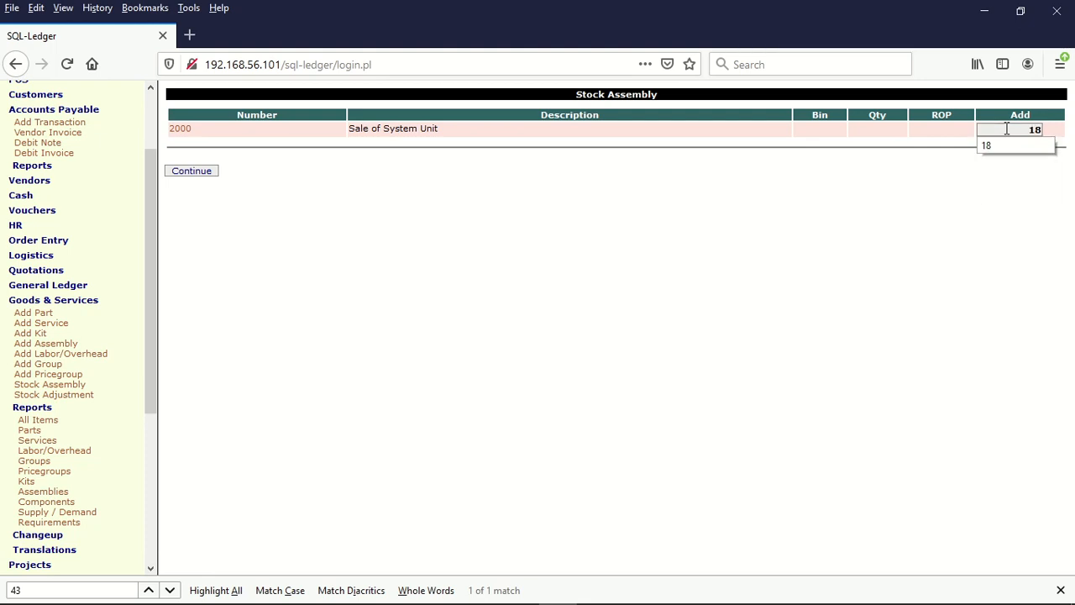
pyautogui.click(836, 243)
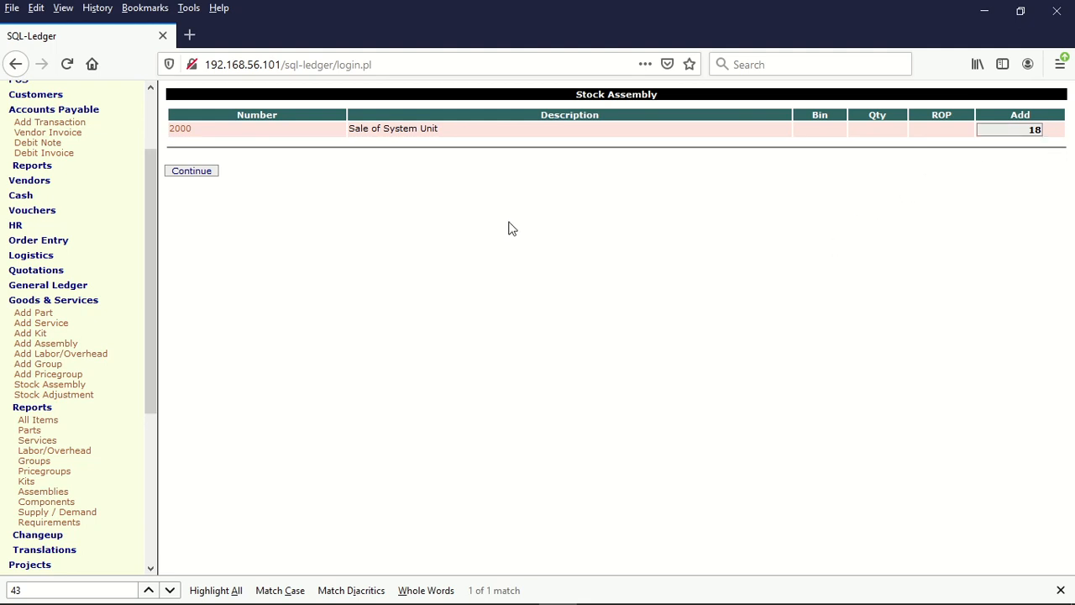
pyautogui.click(193, 173)
# Step: Run the active parts report and the active assemblies report to check the quantities after stocking
pyautogui.click(30, 430)
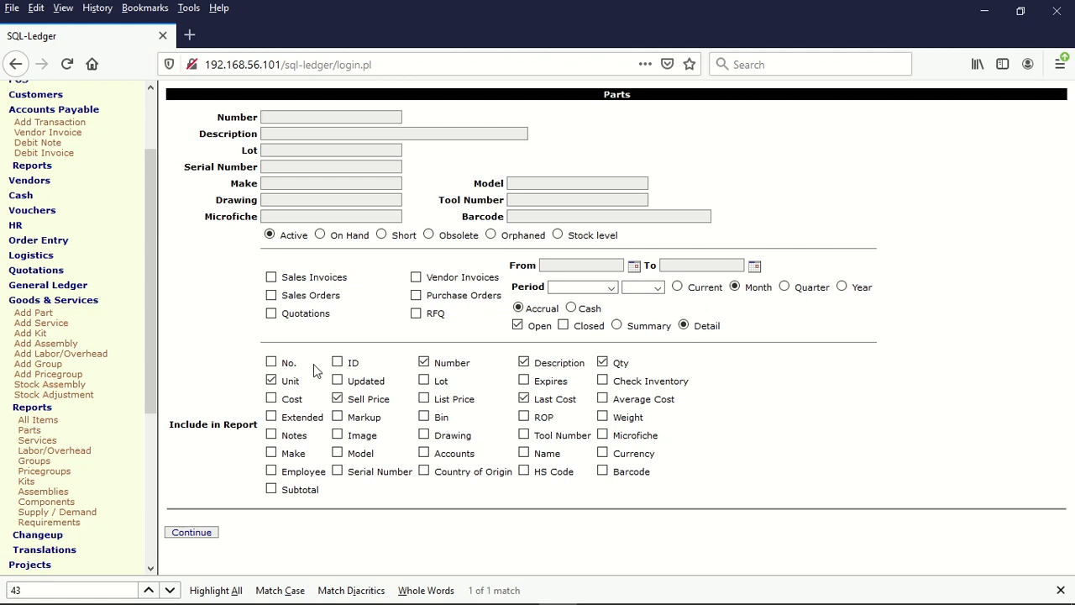
pyautogui.click(198, 535)
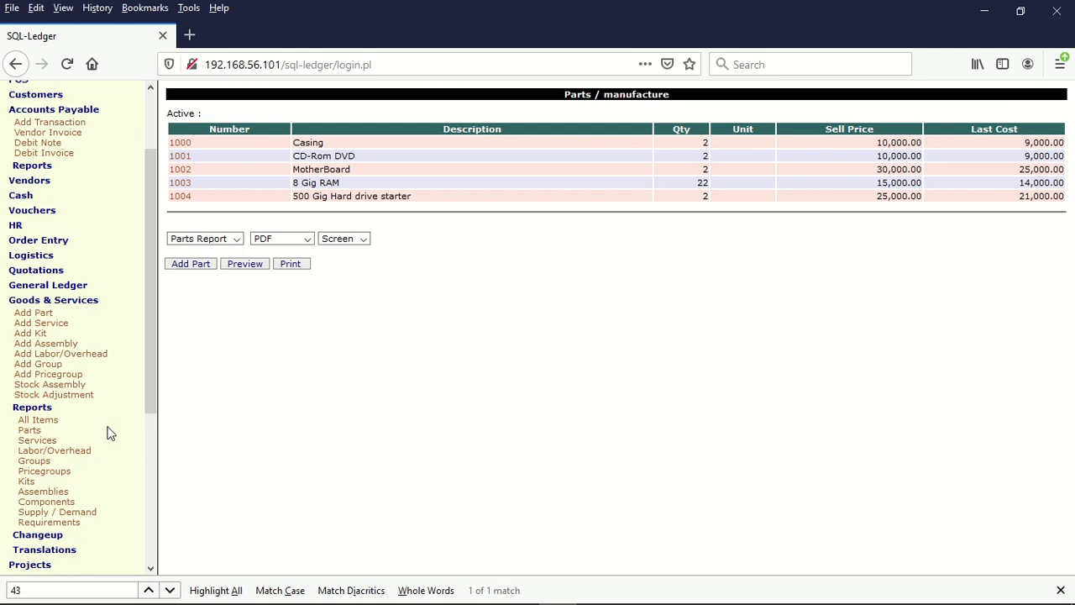
pyautogui.click(48, 493)
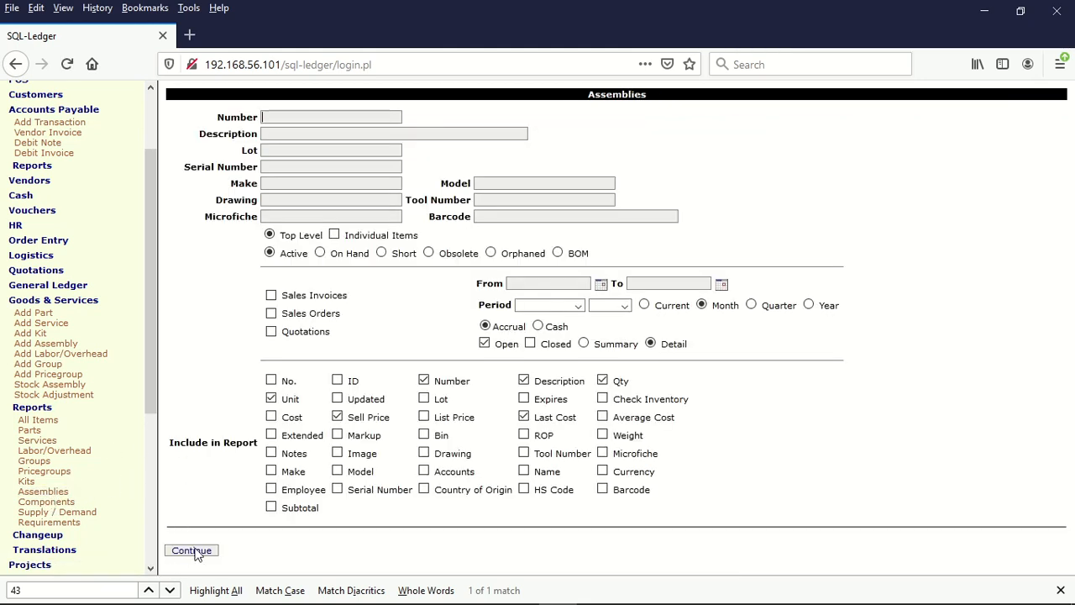
pyautogui.click(194, 551)
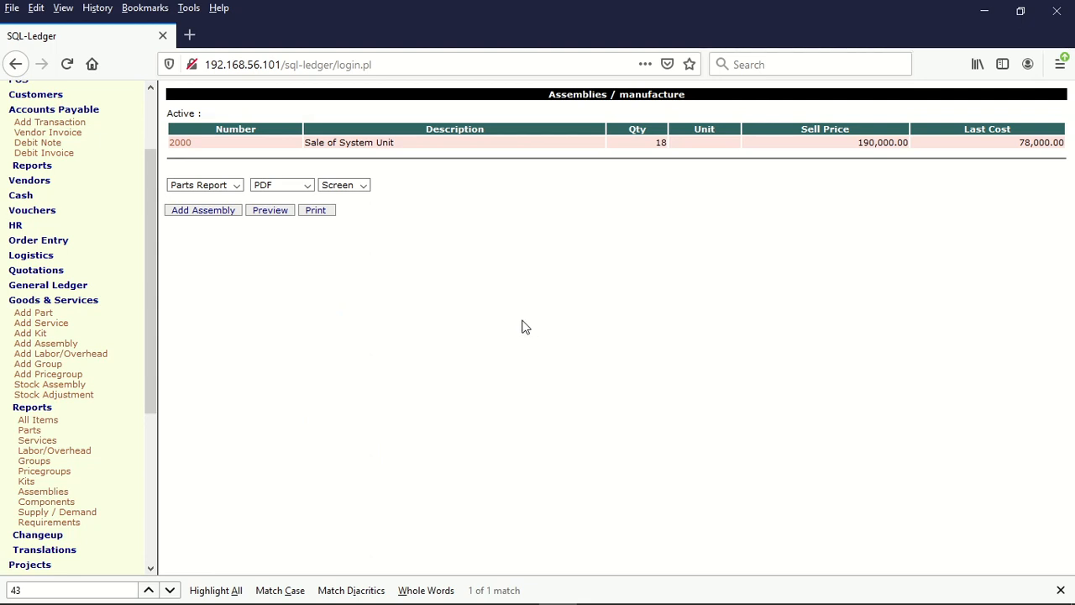
# Step: Start a sales invoice for the preset customer, add item 2000 (Sale of System Unit) and select the salesperson
pyautogui.moveTo(151, 191); pyautogui.dragTo(151, 125)
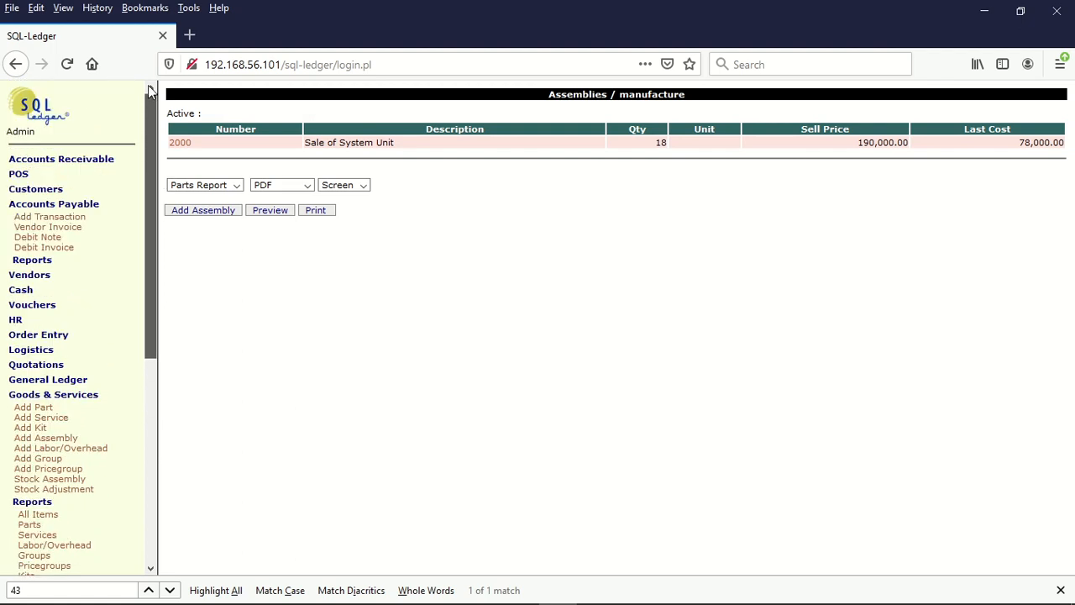
pyautogui.click(62, 163)
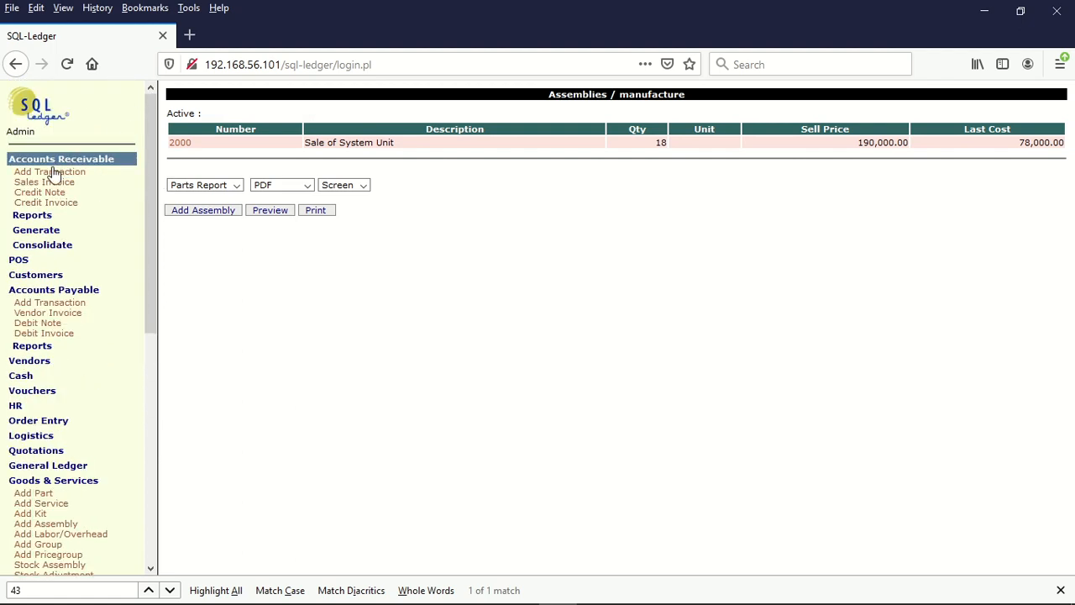
pyautogui.click(40, 183)
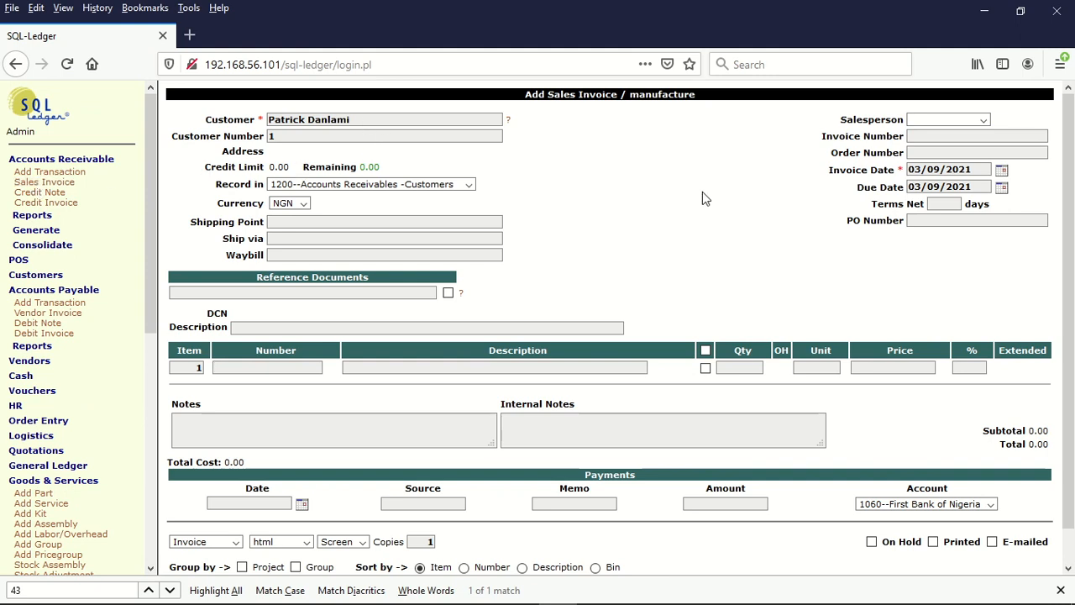
pyautogui.click(285, 363)
pyautogui.click(259, 385)
pyautogui.press('Return')
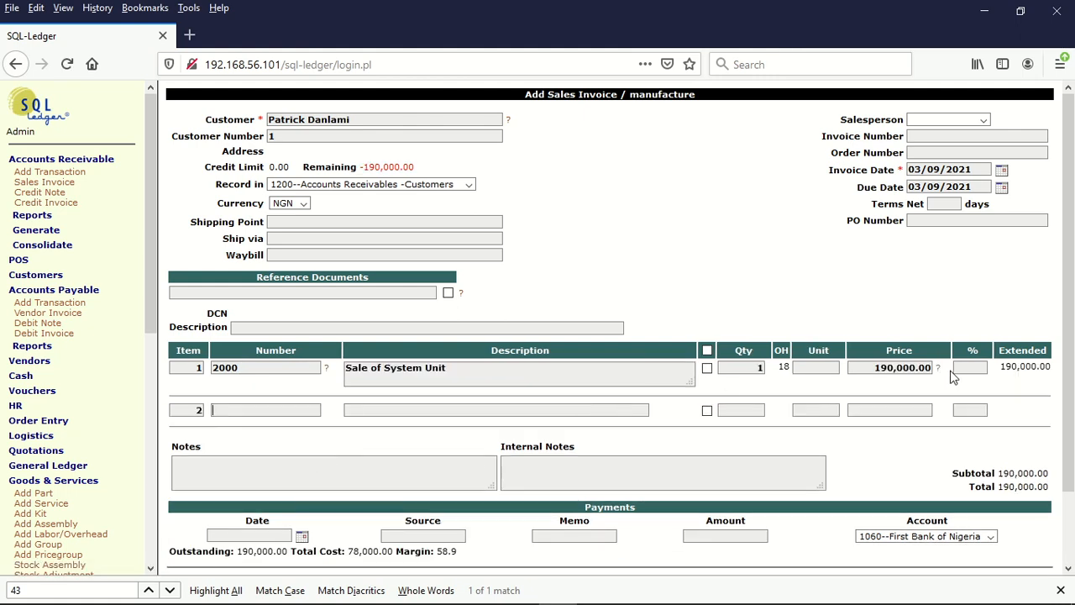
pyautogui.click(978, 120)
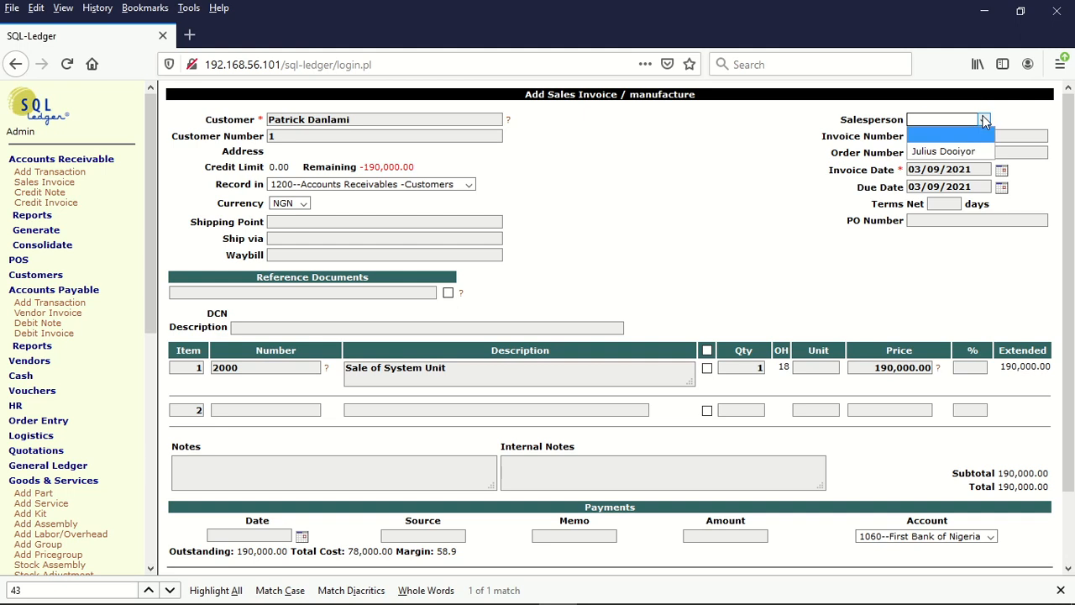
pyautogui.click(944, 151)
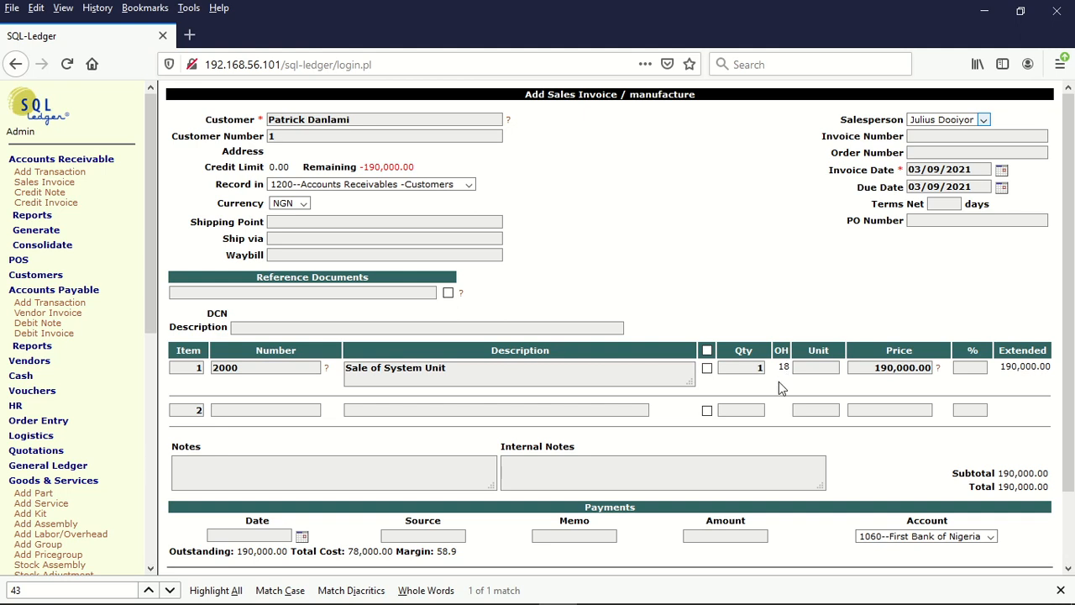
# Step: Enter "Sale of system unit" as the sales invoice's description
pyautogui.click(305, 328)
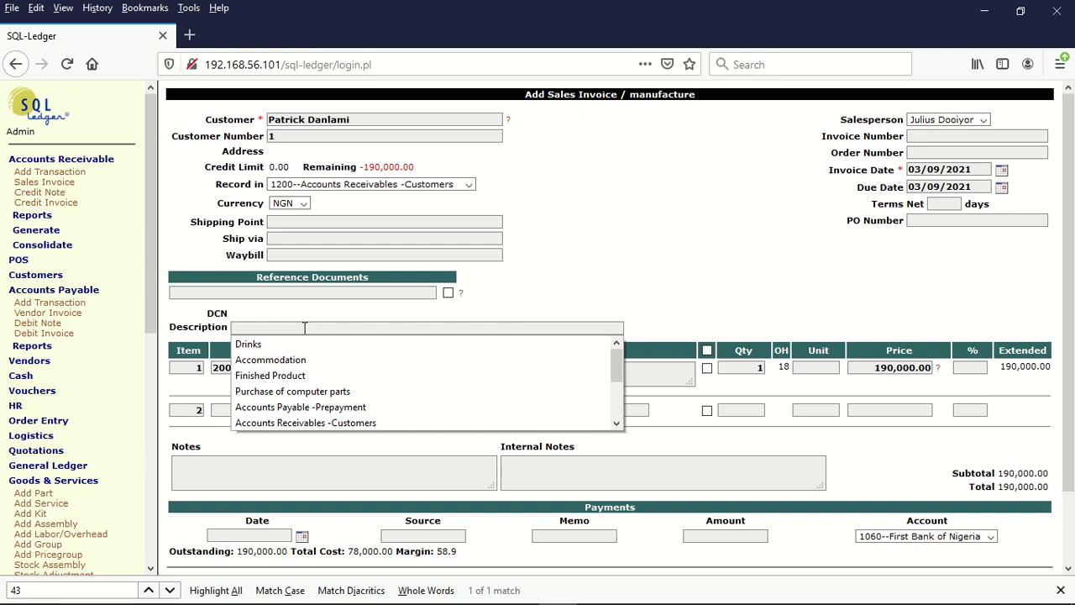
pyautogui.write('S')
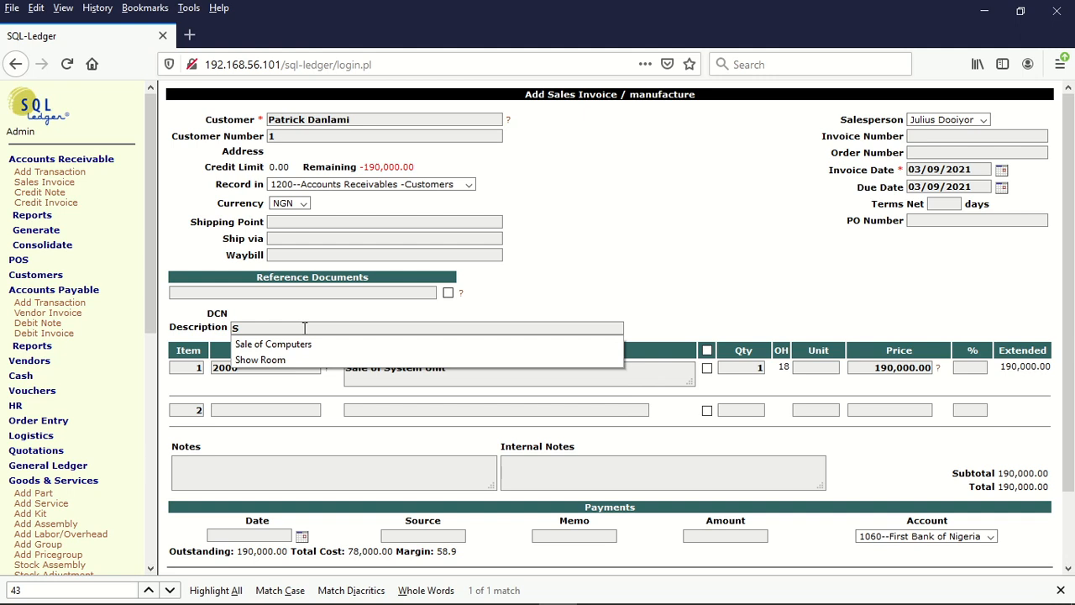
pyautogui.click(290, 343)
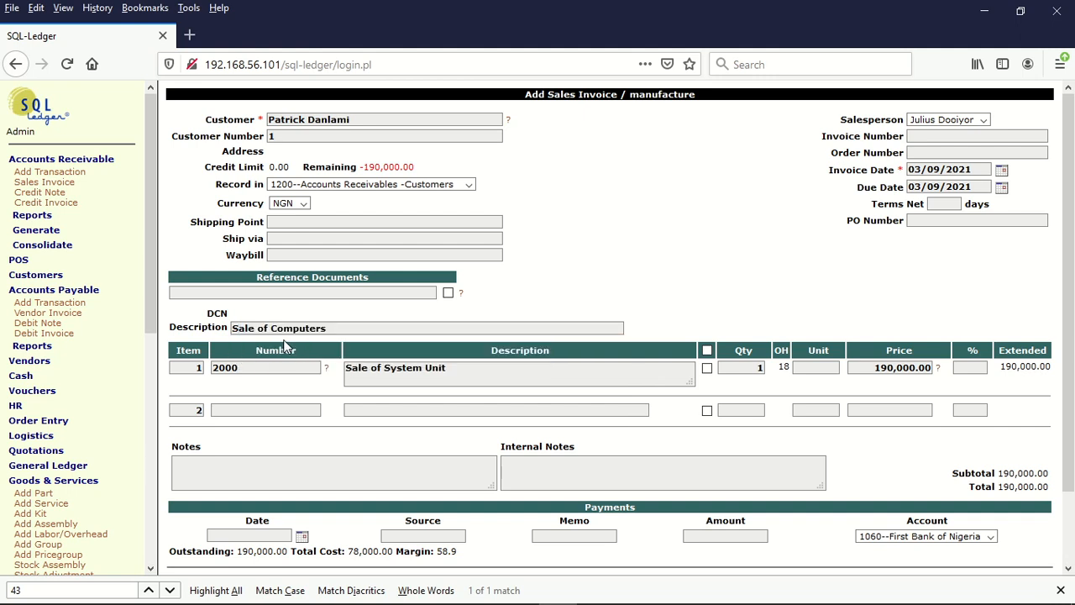
pyautogui.click(270, 328)
pyautogui.write('system unit')
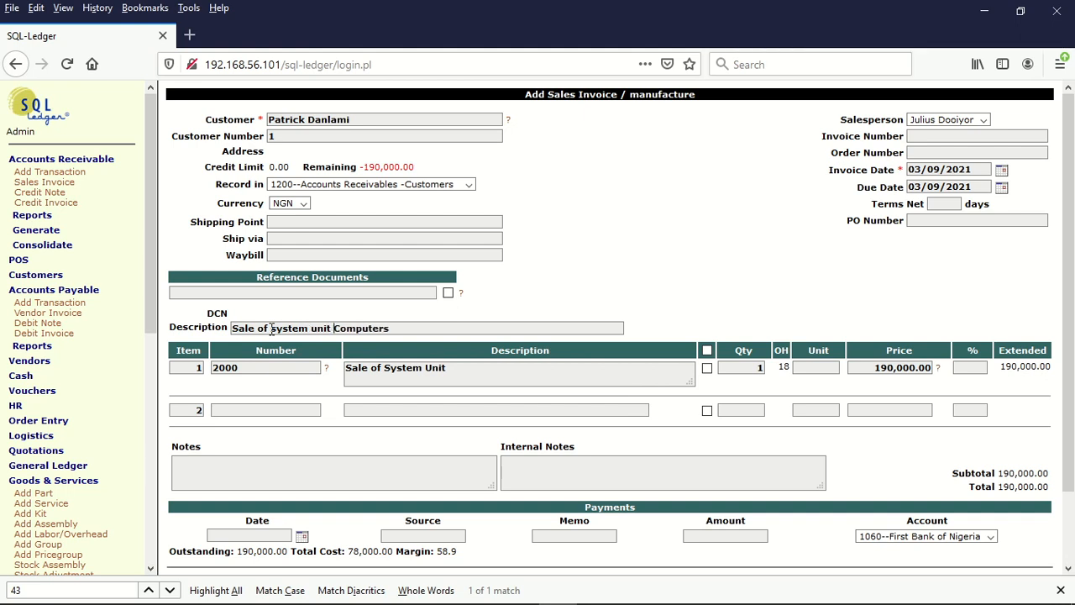
pyautogui.press('Delete')
pyautogui.press('Delete')
pyautogui.press('Delete')
pyautogui.press('Delete')
pyautogui.press('Delete')
pyautogui.press('Delete')
pyautogui.press('Delete')
pyautogui.press('Delete')
pyautogui.press('Delete')
# Step: Set the system unit line's quantity to 5, update the sales invoice and post it
pyautogui.scroll(-2, 1068, 231)
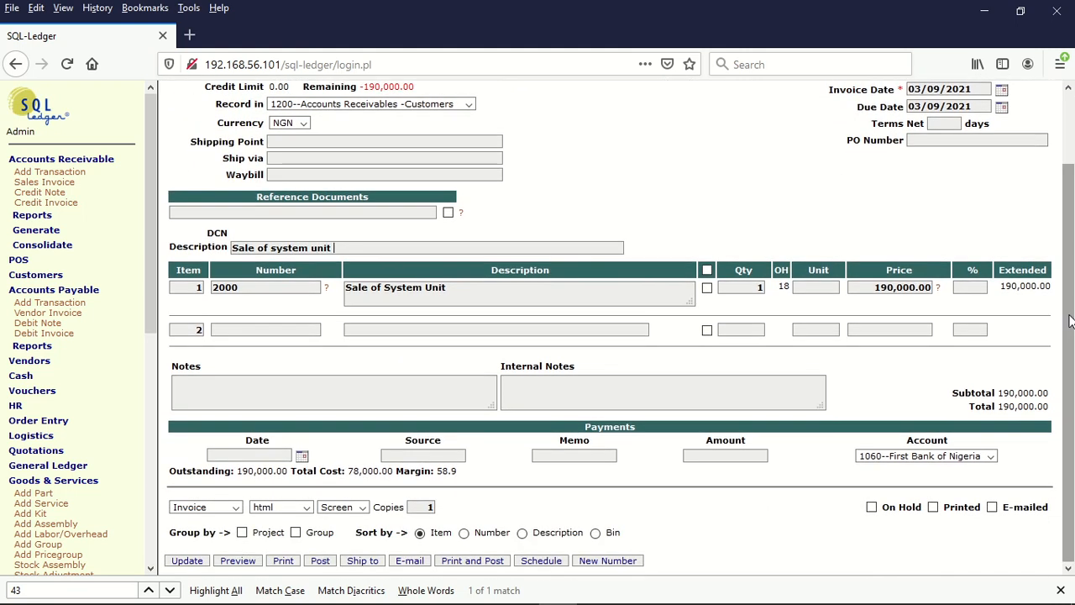
pyautogui.doubleClick(746, 287)
pyautogui.write('5')
pyautogui.click(755, 327)
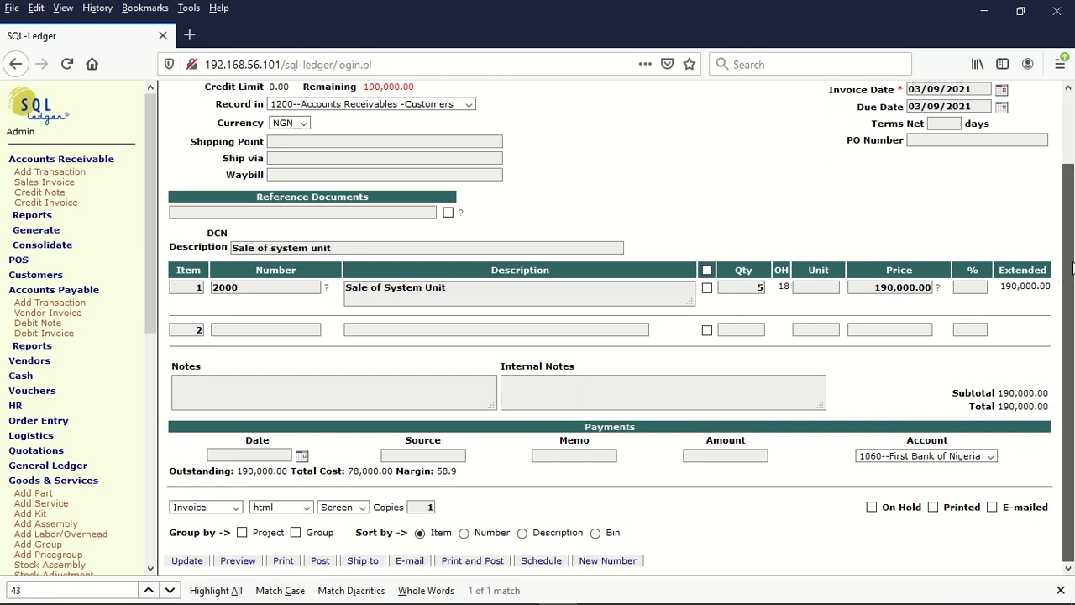
pyautogui.click(200, 563)
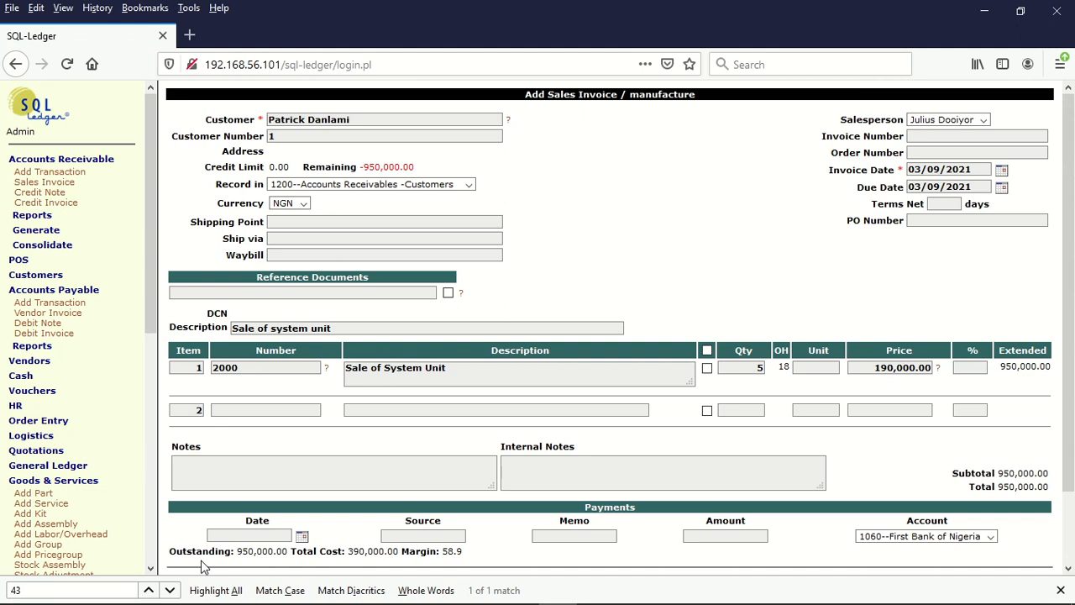
pyautogui.moveTo(1072, 277); pyautogui.dragTo(1072, 458)
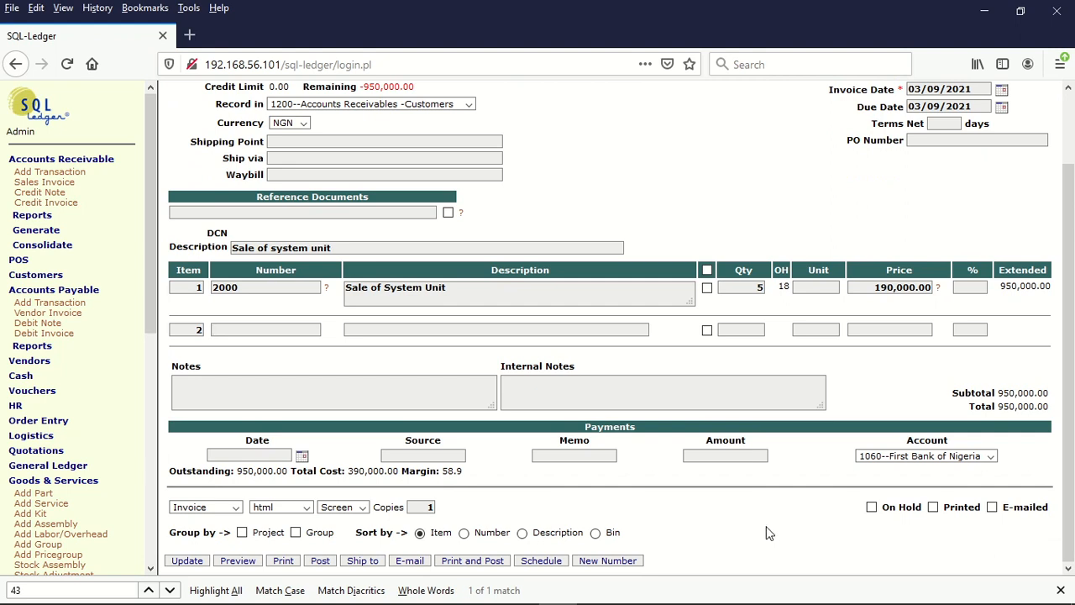
pyautogui.click(321, 561)
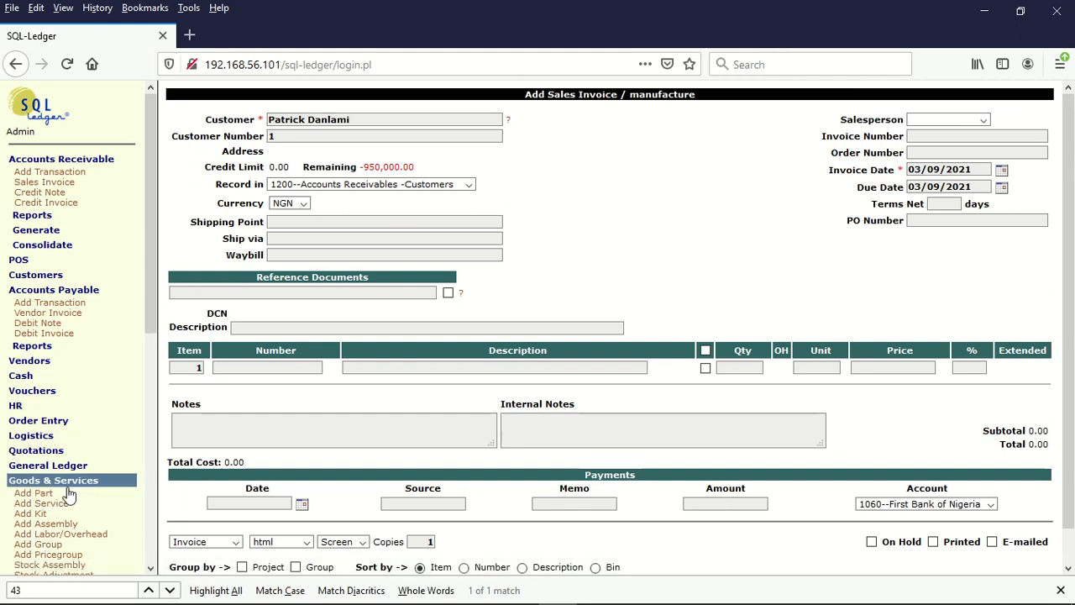
# Step: Generate the trial balance with the default options to review the account balances
pyautogui.click(33, 480)
pyautogui.click(56, 565)
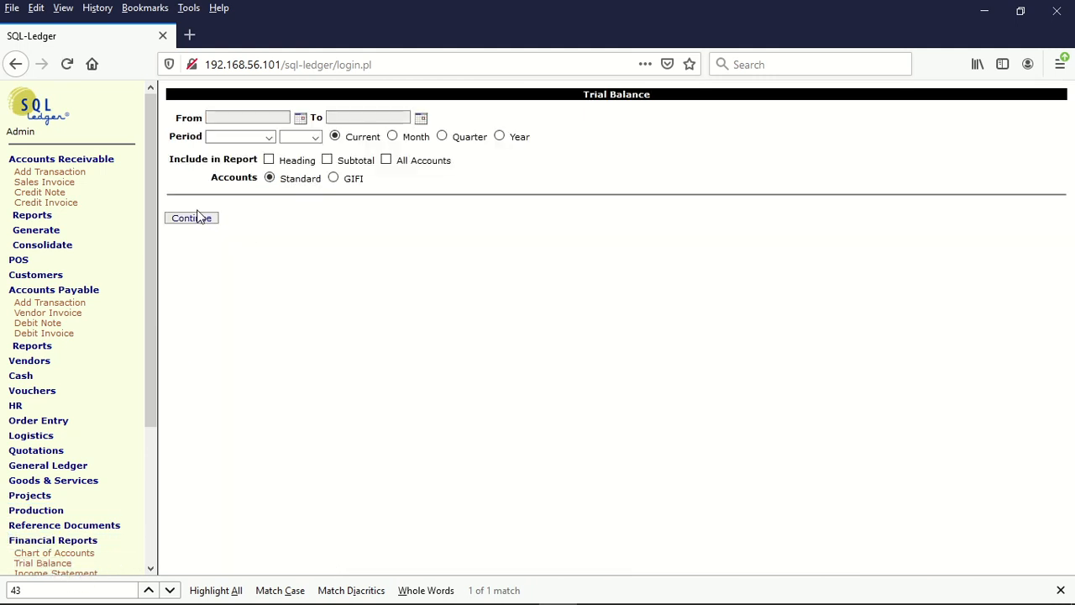
pyautogui.click(200, 218)
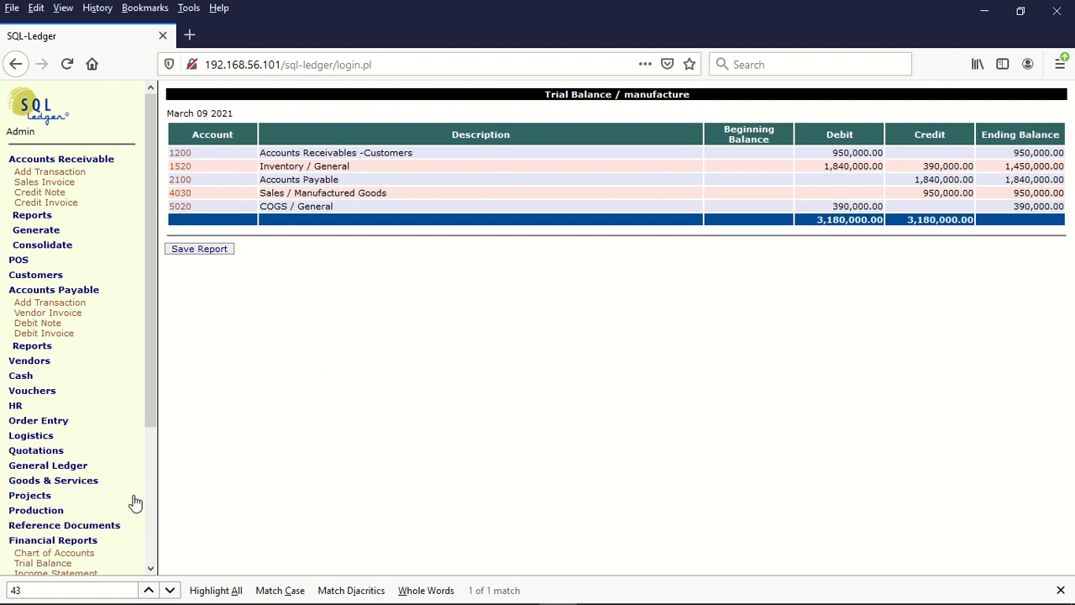
# Step: Generate the income statement in NGN on the accrual method for the current period
pyautogui.scroll(-1, 147, 516)
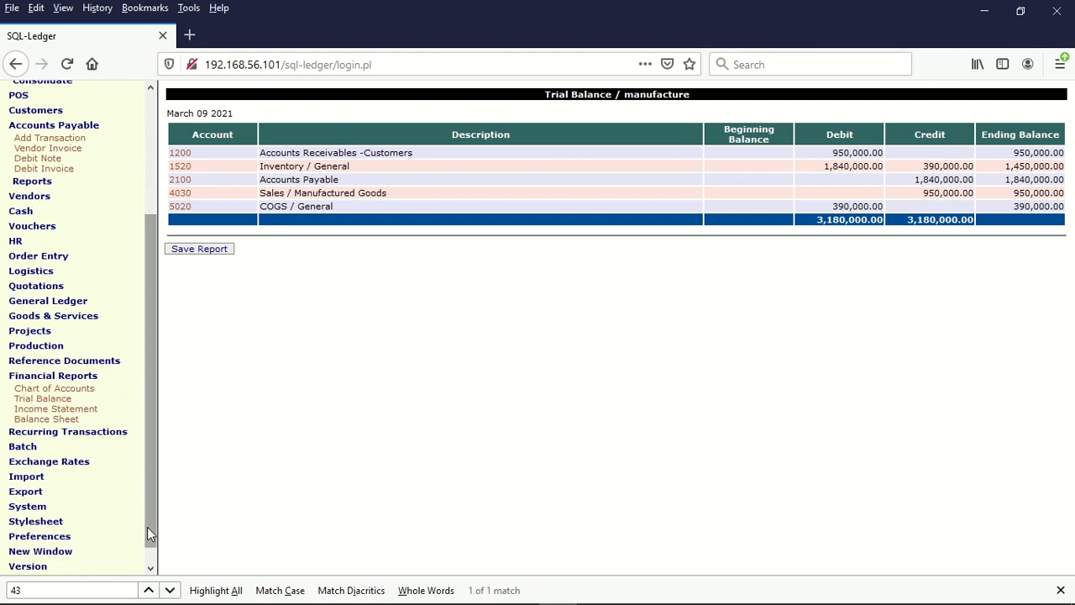
pyautogui.click(44, 402)
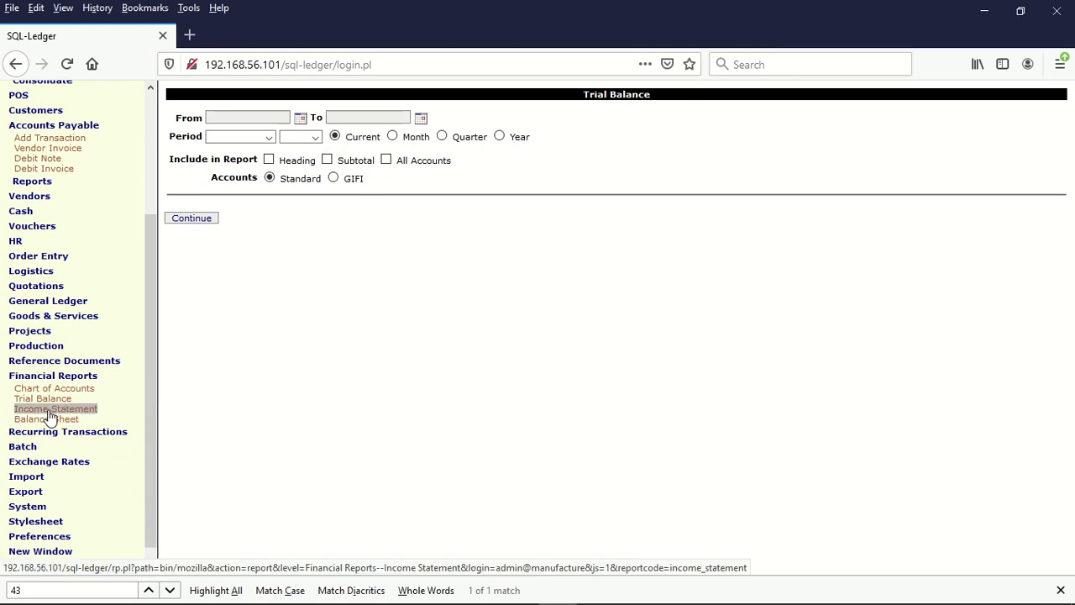
pyautogui.scroll(-1, 50, 415)
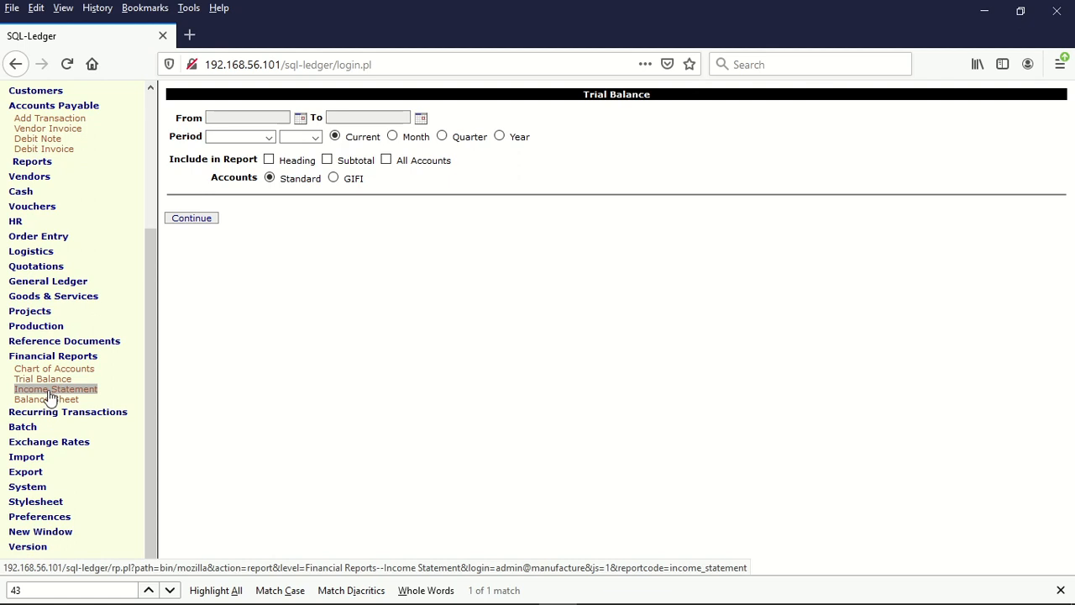
pyautogui.click(50, 390)
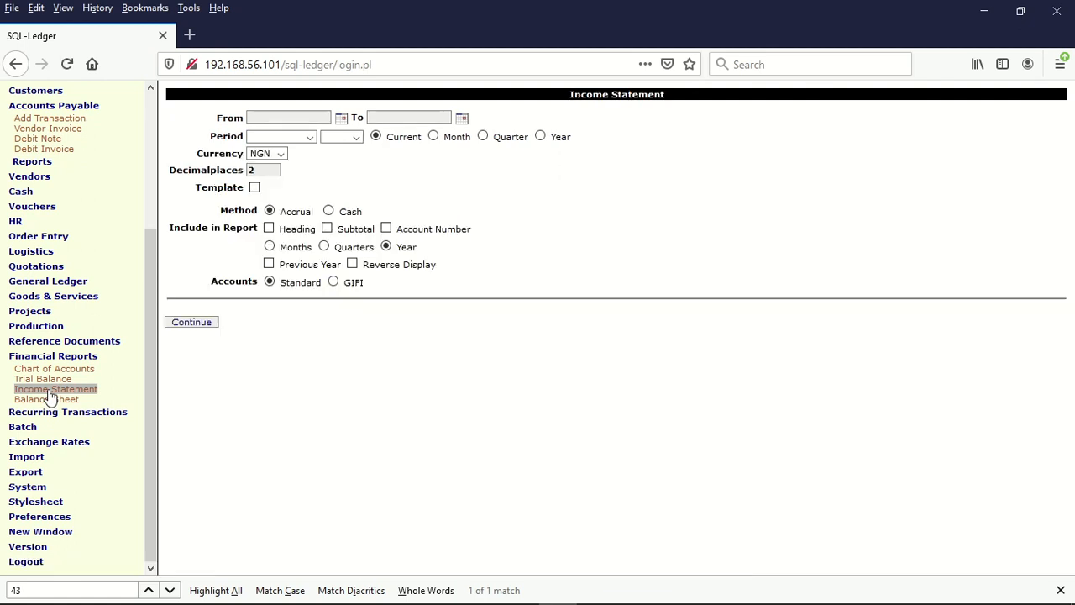
pyautogui.click(185, 326)
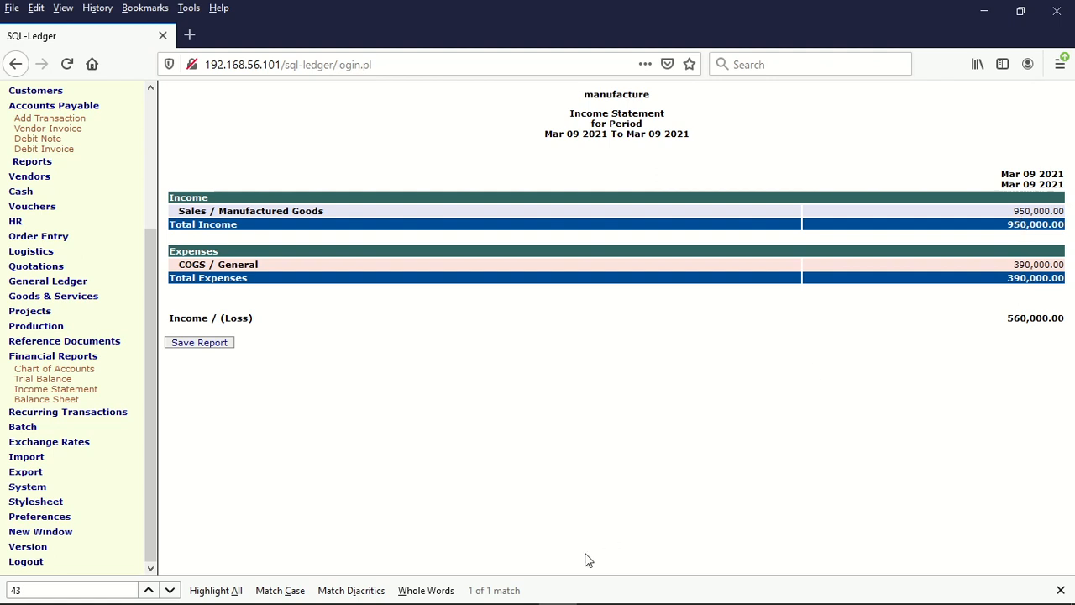
# Step: Generate the balance sheet in NGN on the accrual method, first without and again with the Template option enabled
pyautogui.click(67, 400)
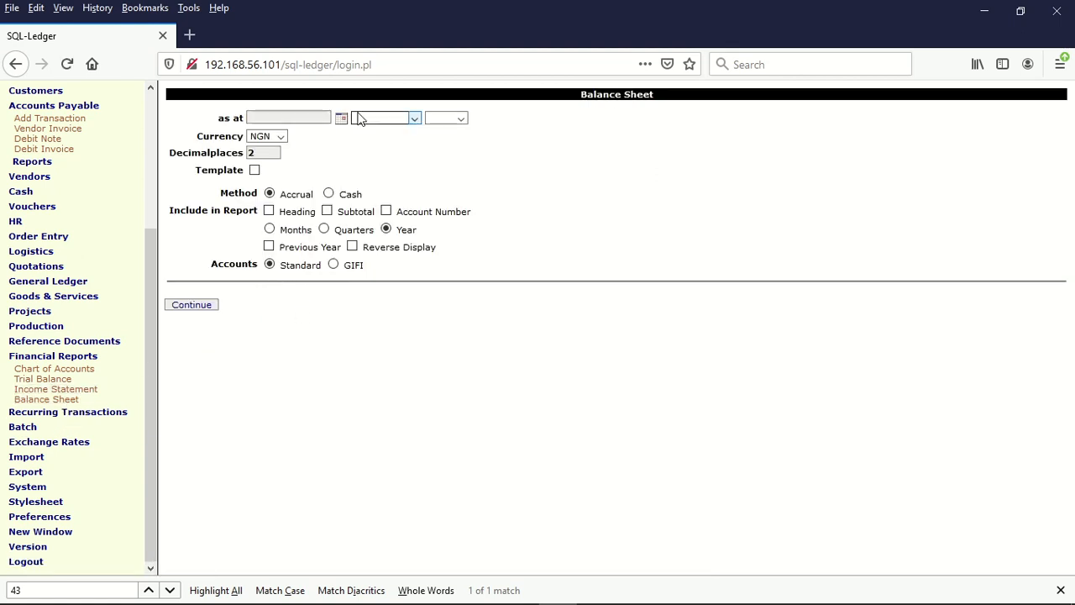
pyautogui.click(201, 305)
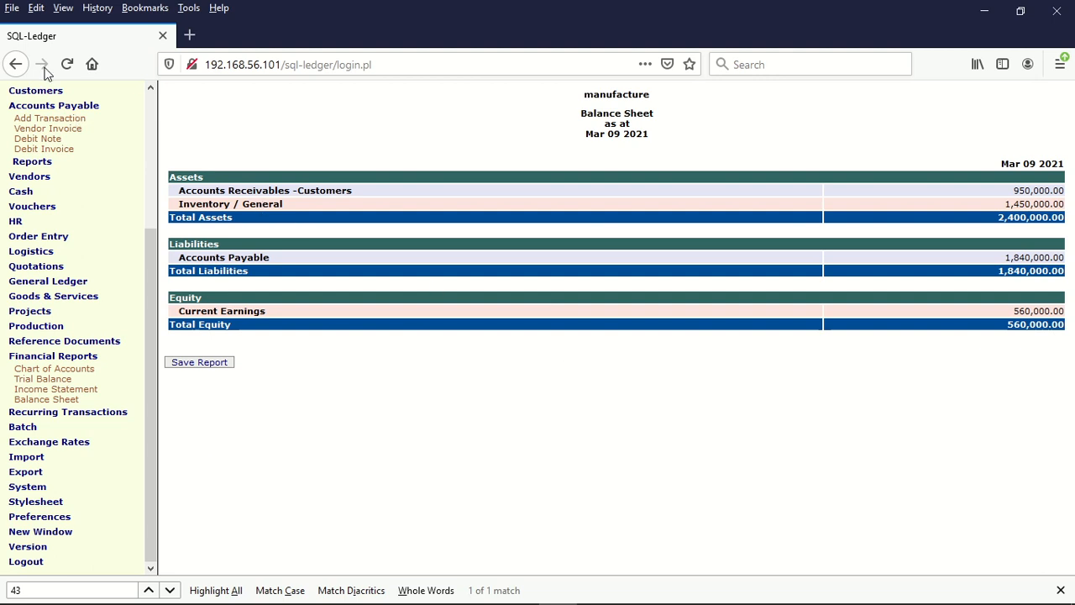
pyautogui.click(12, 65)
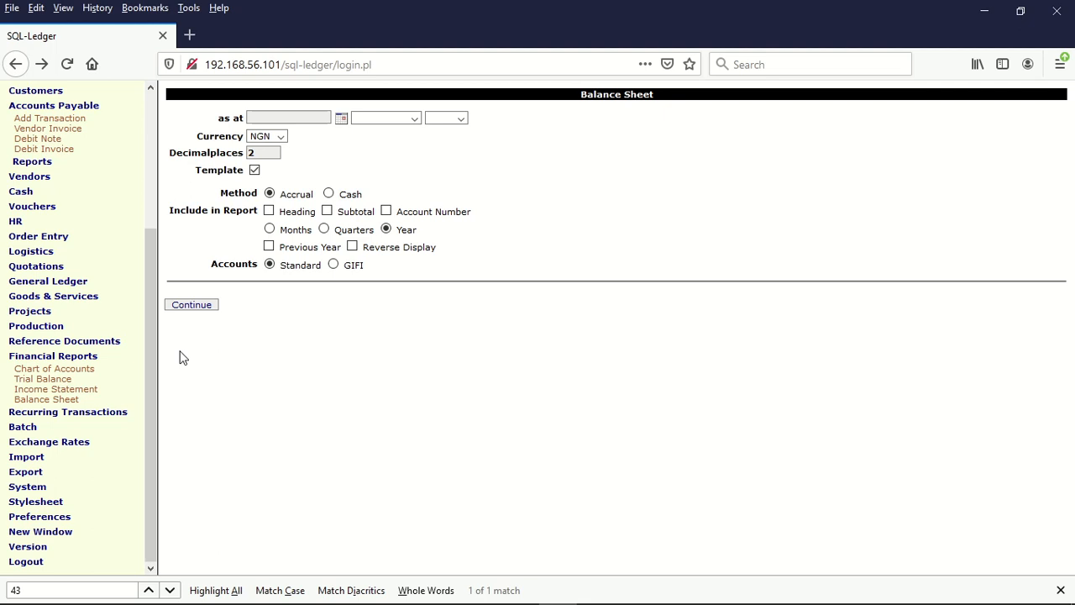
pyautogui.click(195, 308)
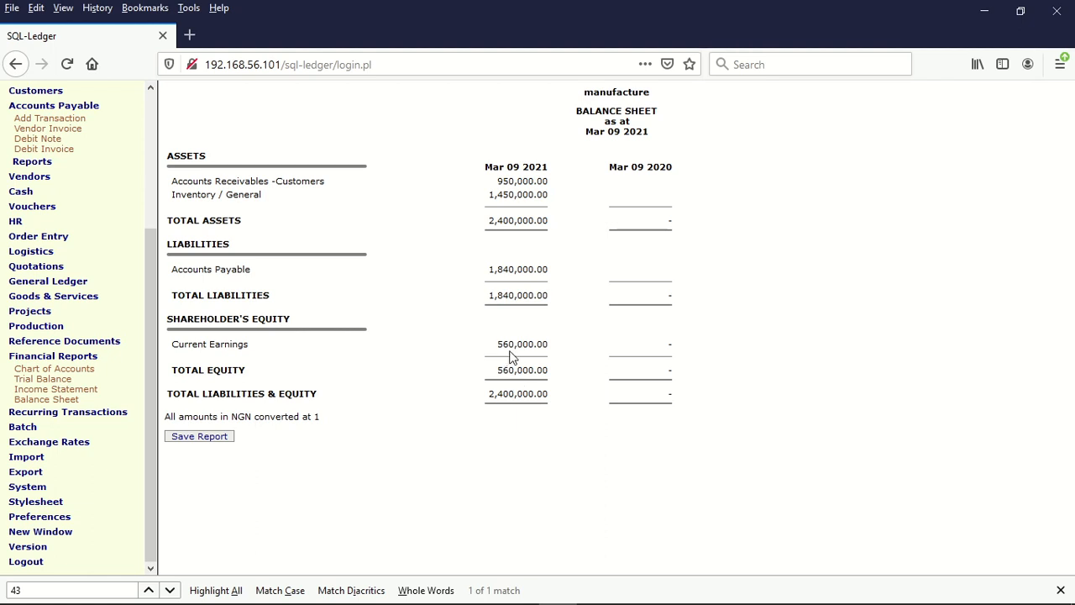
# Step: Generate the goods and services report of active assemblies with the default options to review the system unit stock
pyautogui.moveTo(155, 360); pyautogui.dragTo(154, 290)
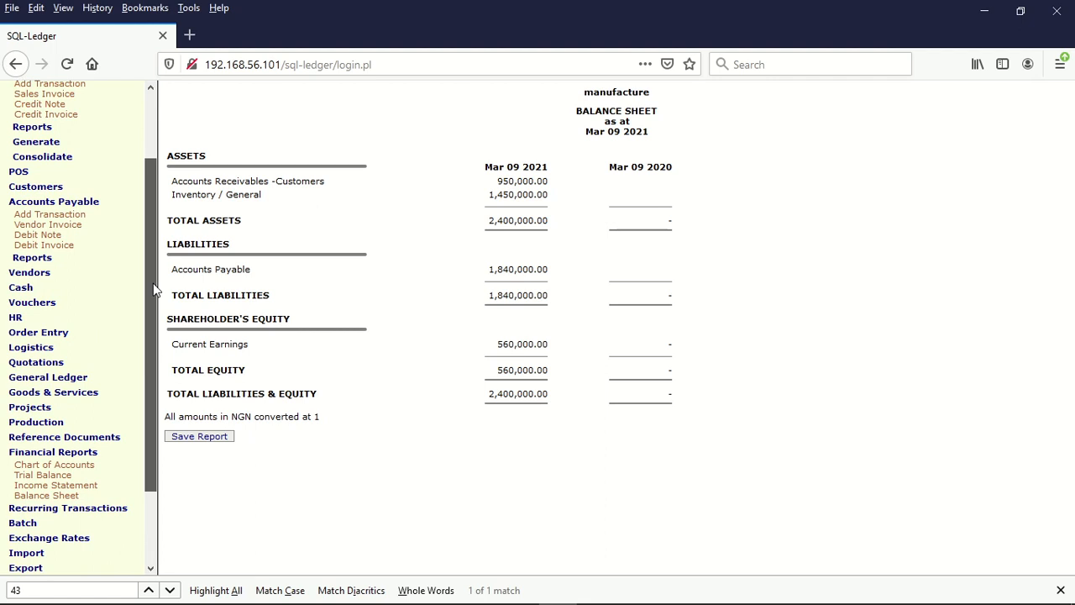
pyautogui.click(77, 402)
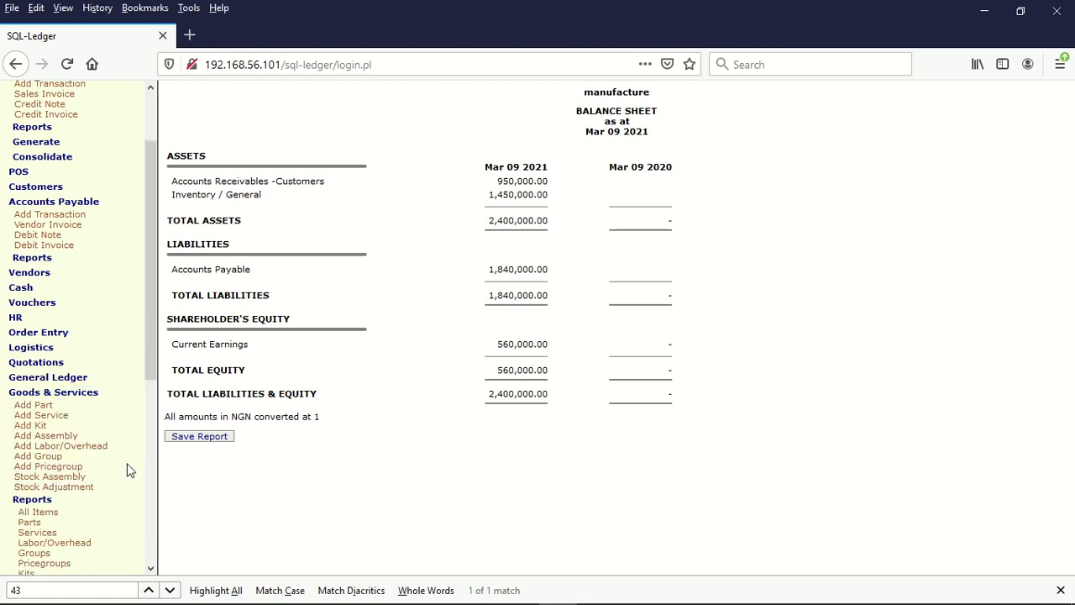
pyautogui.moveTo(145, 360); pyautogui.dragTo(143, 435)
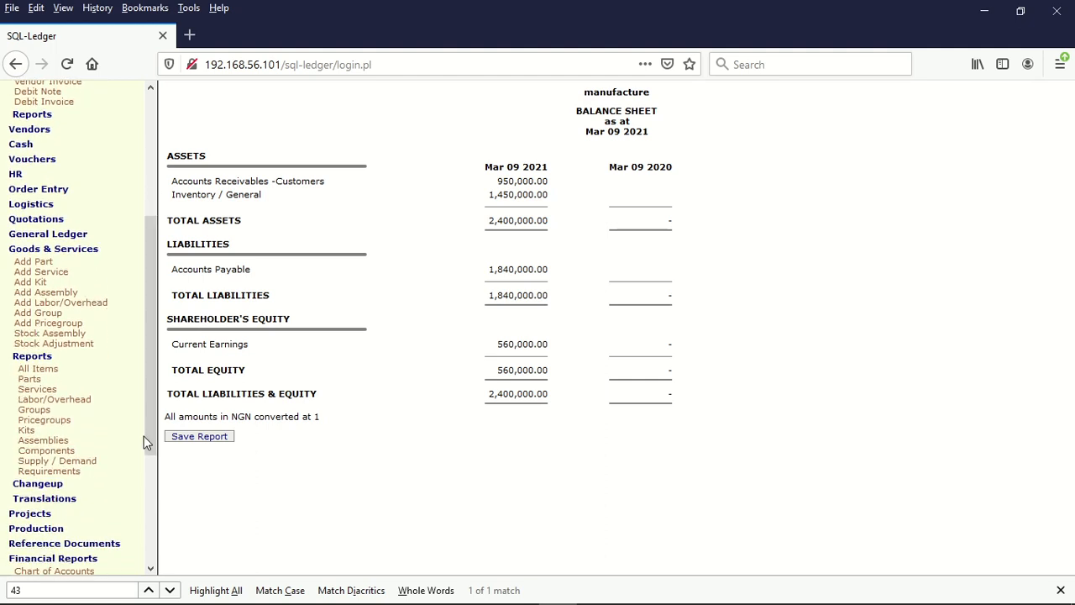
pyautogui.click(51, 444)
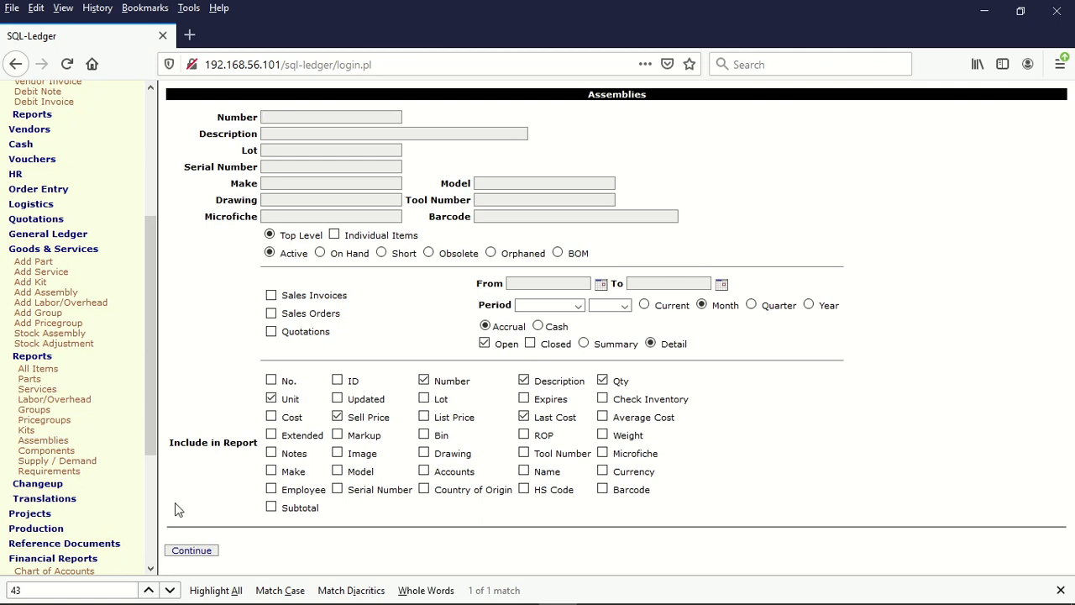
pyautogui.click(192, 551)
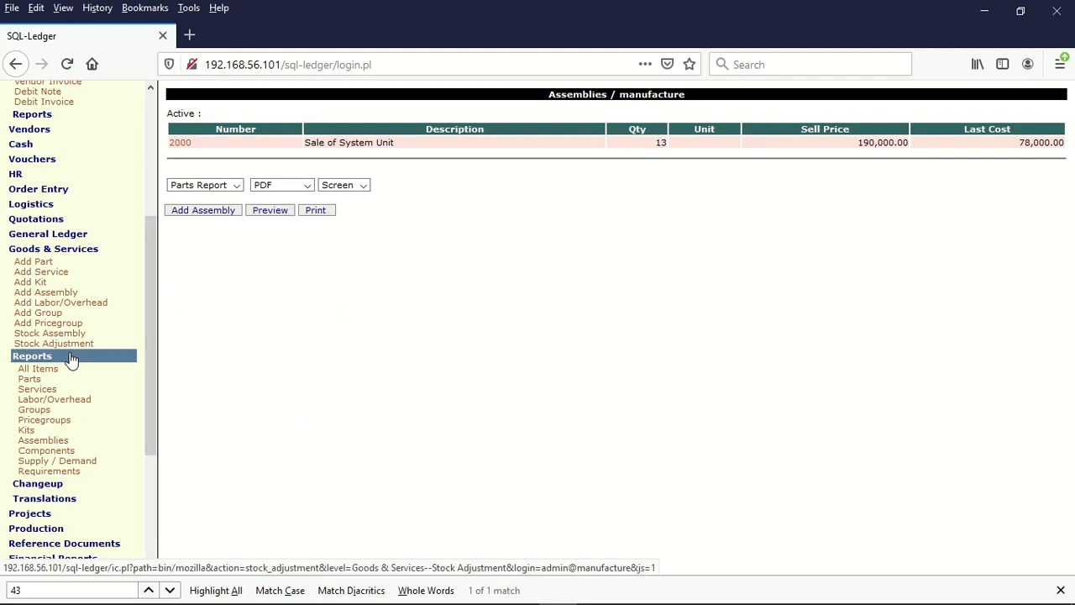
# Step: Generate the report of active parts with the default options to review the component quantities and prices
pyautogui.click(34, 381)
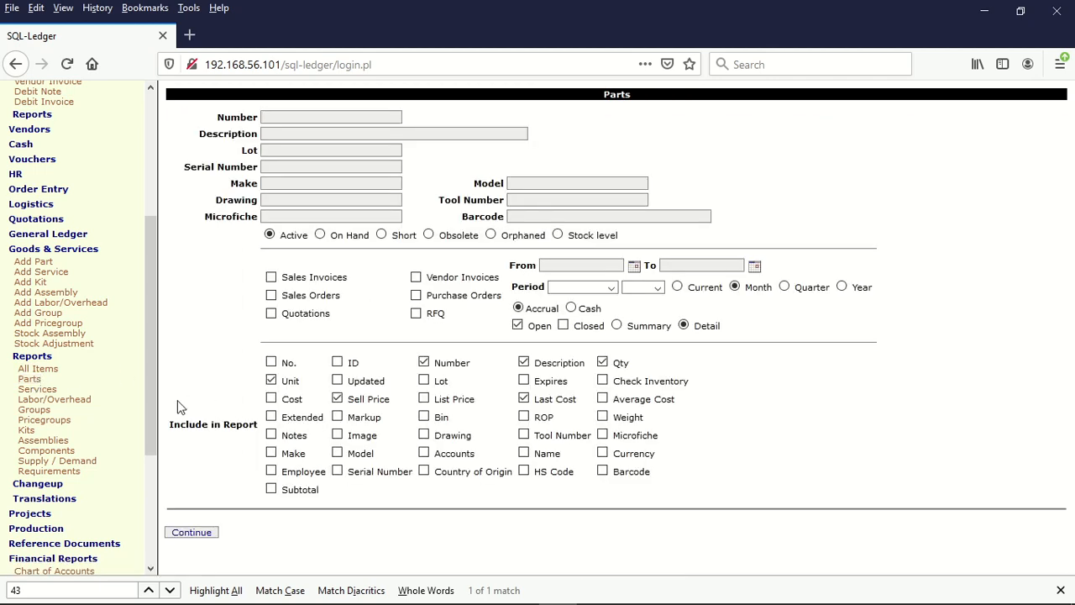
pyautogui.click(191, 536)
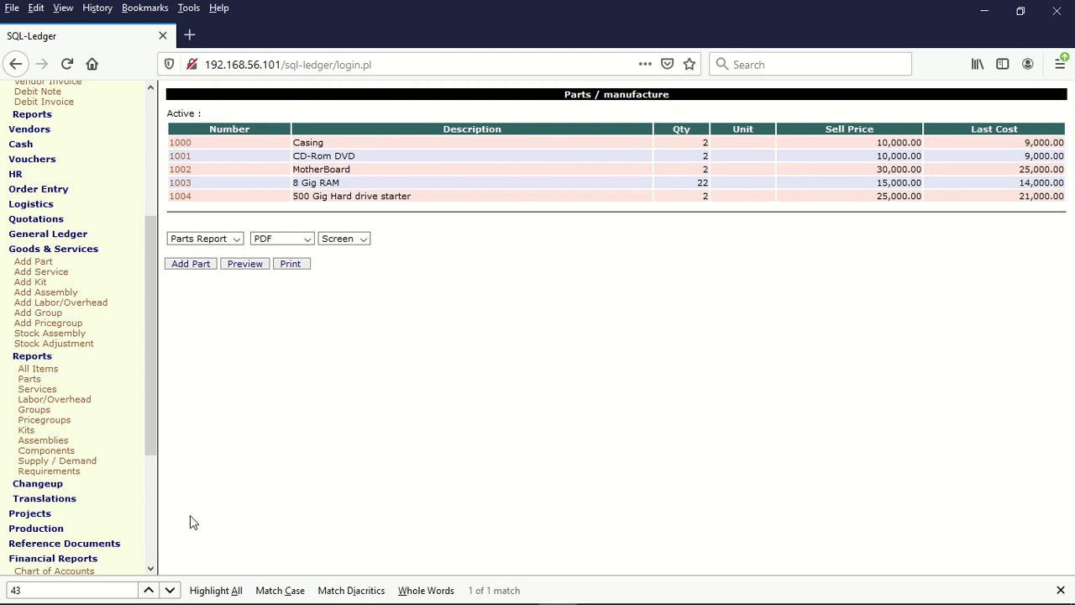
pyautogui.click(59, 358)
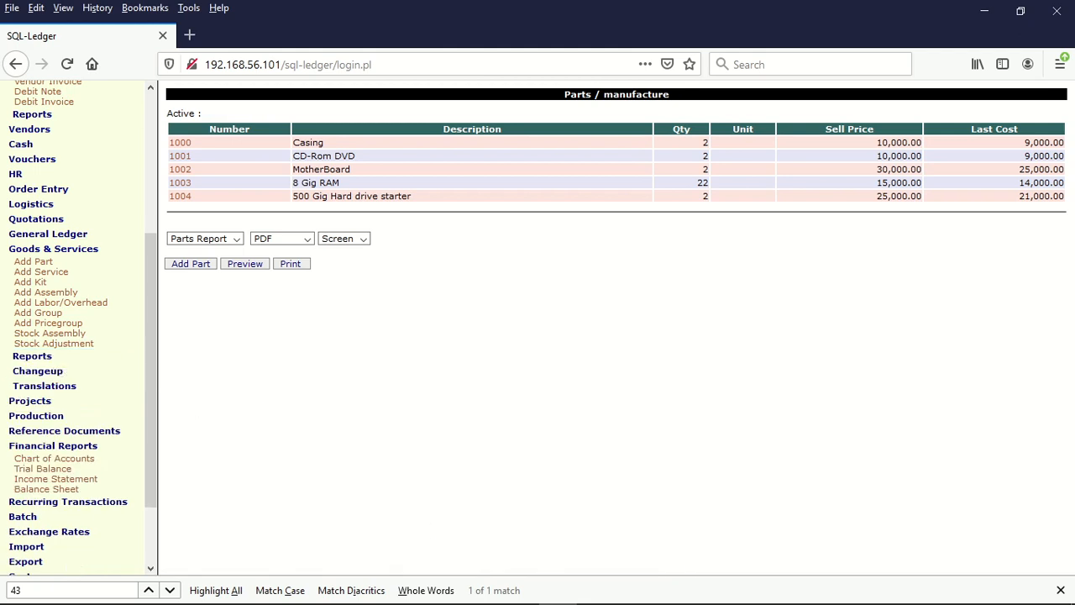
pyautogui.moveTo(201, 600)
pyautogui.moveTo(557, 588)
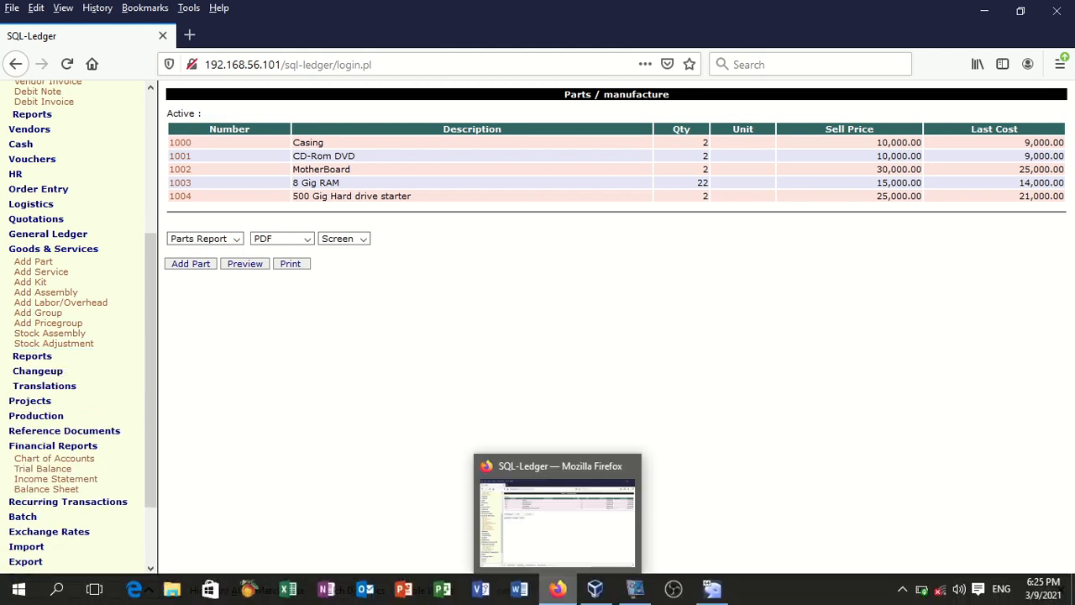